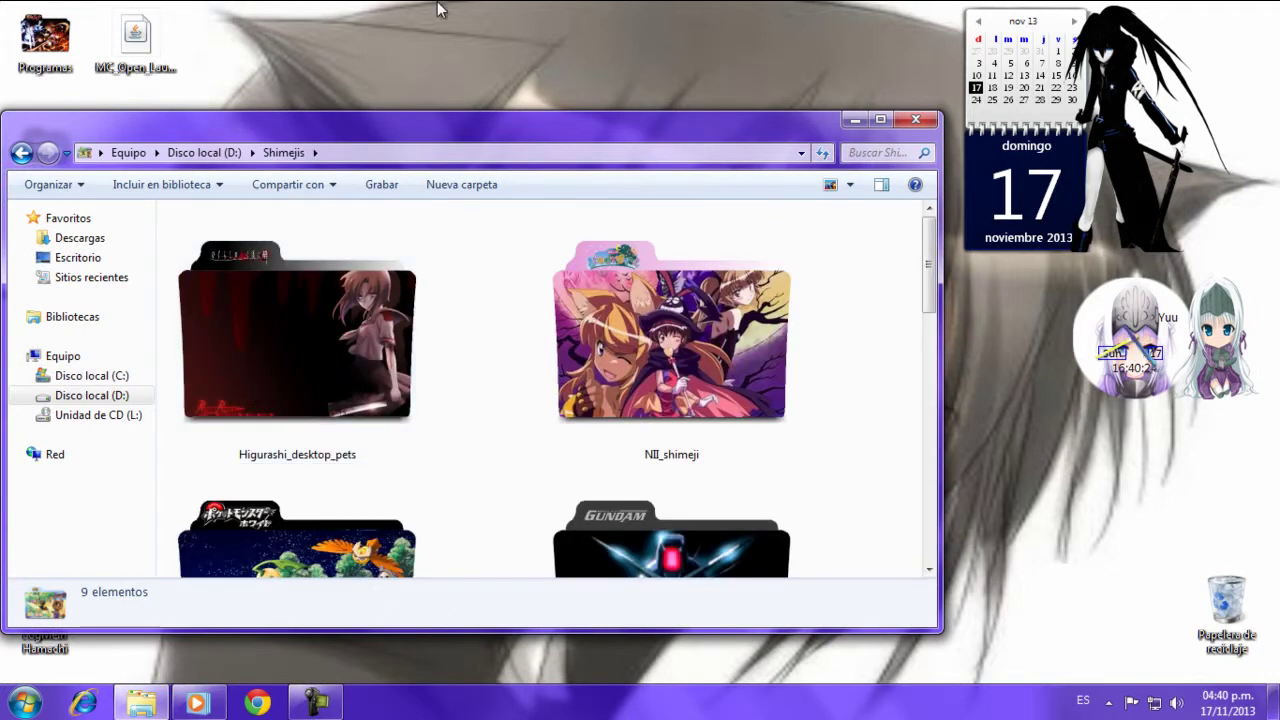
# Maximize the Shimejis folder window, open the shimeji - Kanade folder and run the Shimeji application.
pyautogui.doubleClick(599, 129)
pyautogui.doubleClick(335, 510)
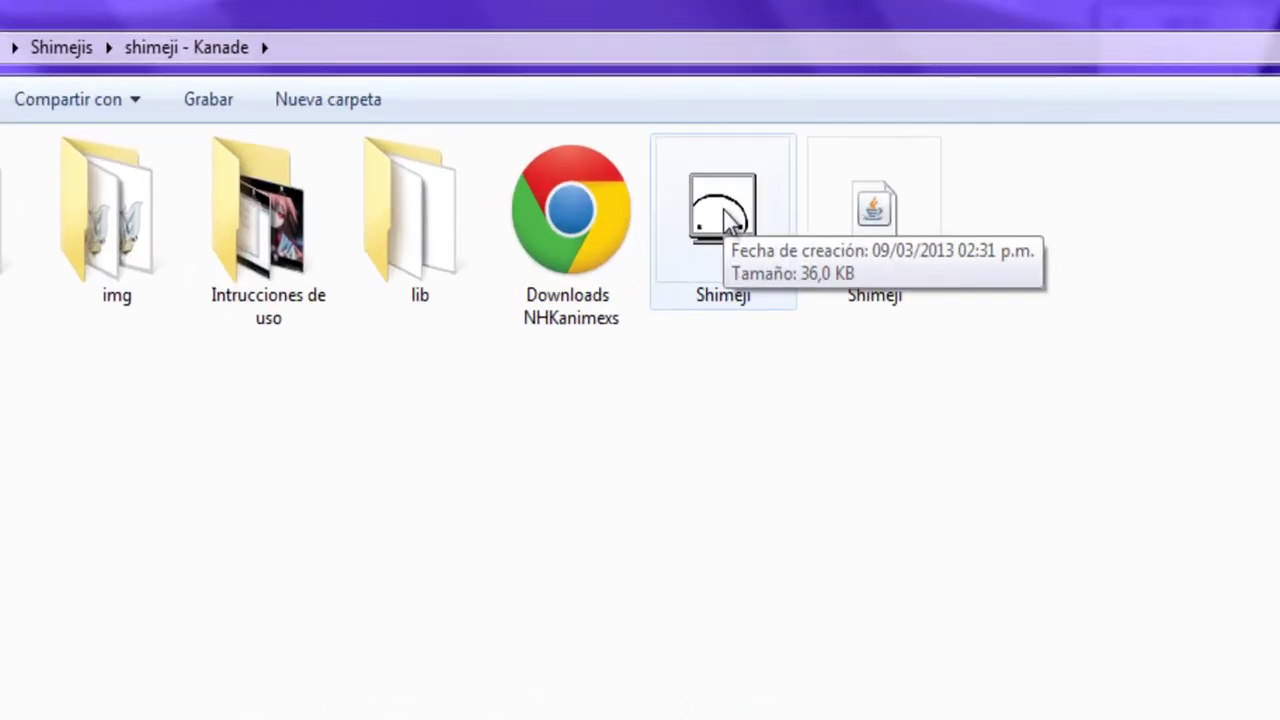
pyautogui.doubleClick(725, 215)
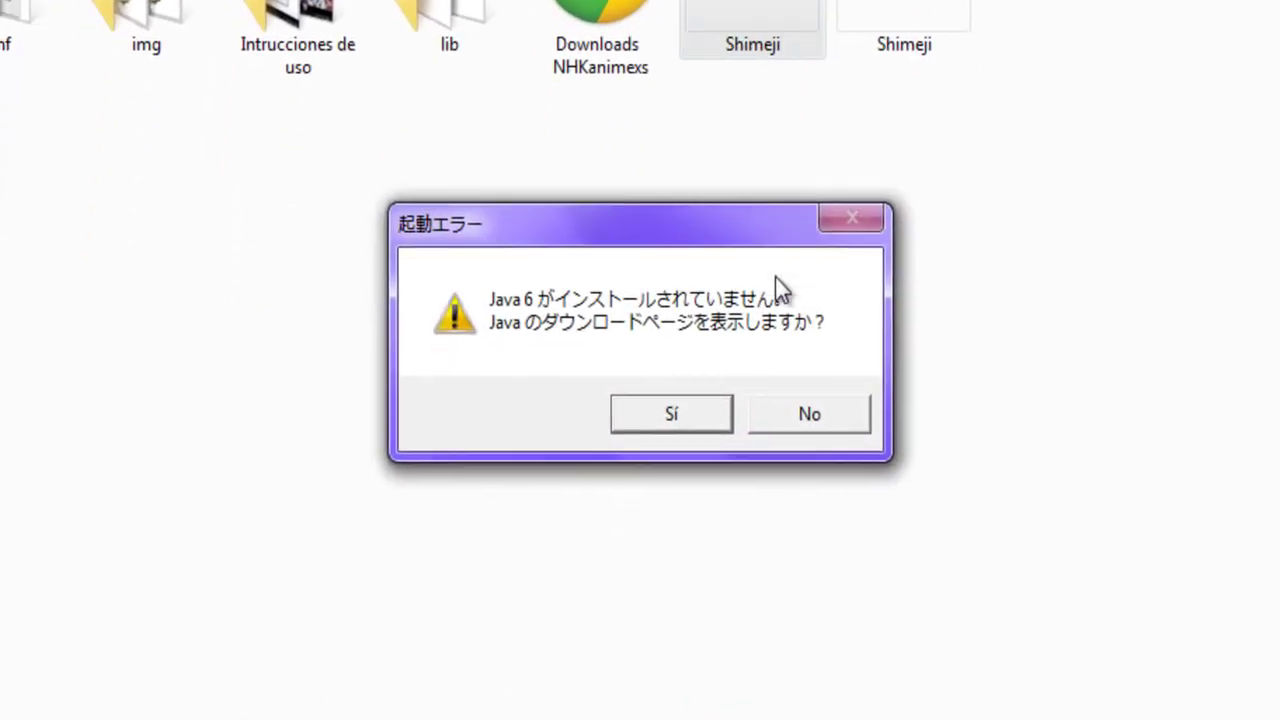
# Accept the prompt to open the Java download page and switch to that page in Chrome.
pyautogui.moveTo(765, 221); pyautogui.dragTo(773, 142)
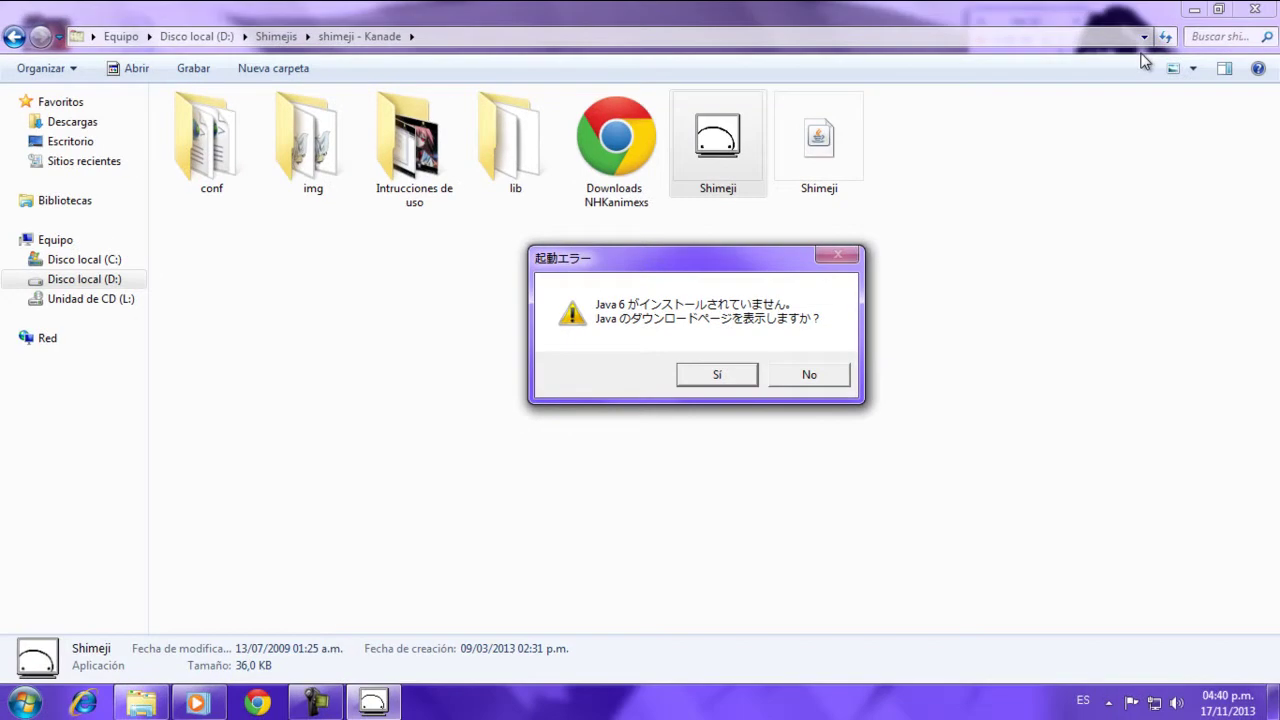
pyautogui.moveTo(748, 262); pyautogui.dragTo(752, 313)
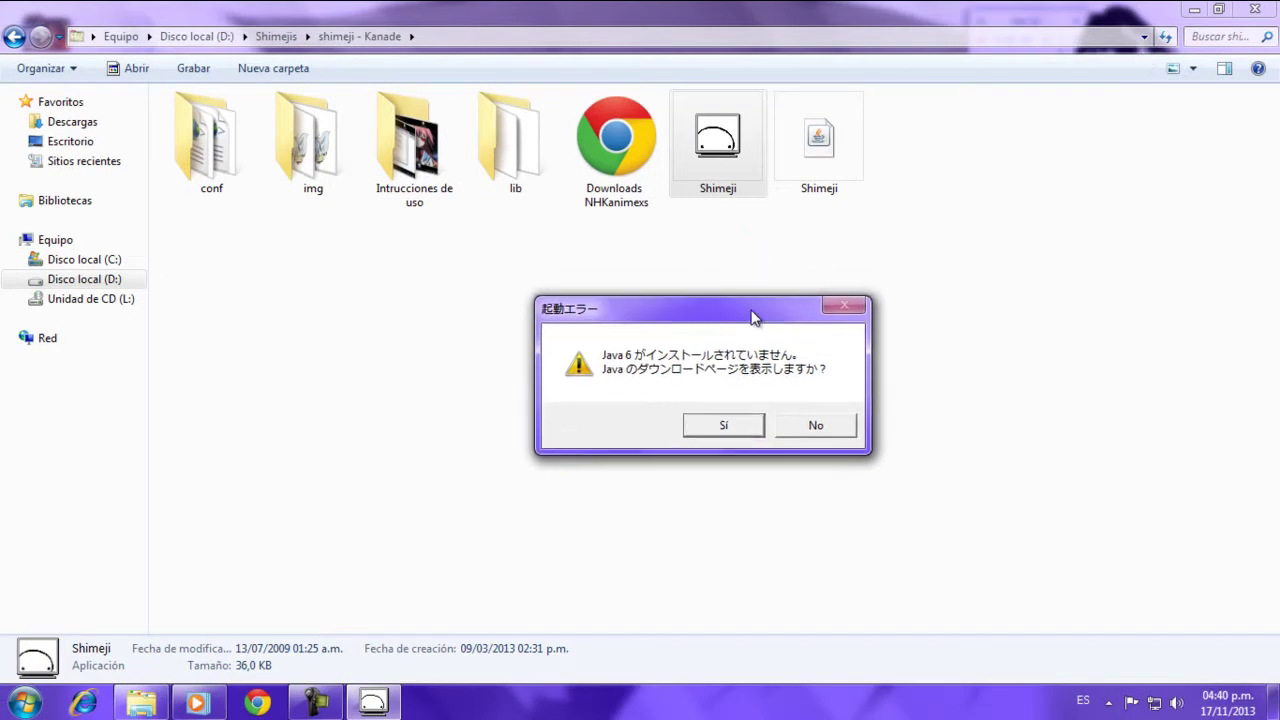
pyautogui.click(704, 424)
pyautogui.click(1206, 10)
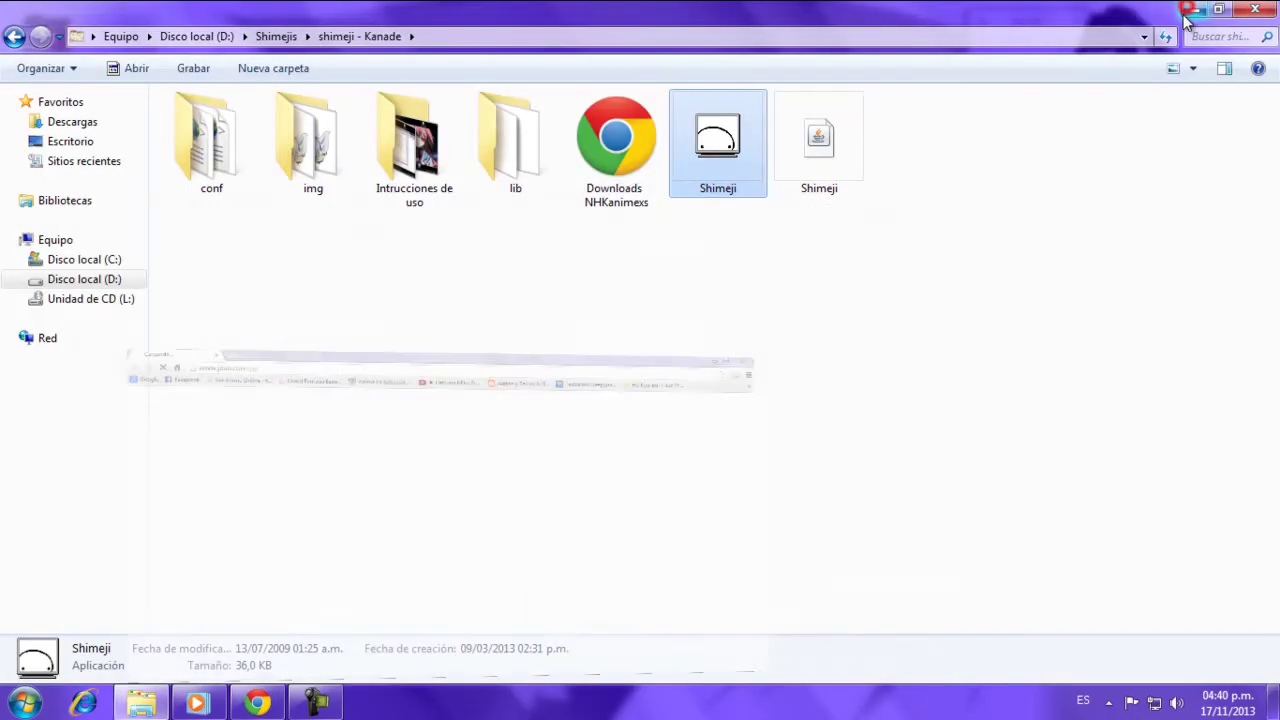
pyautogui.click(1206, 10)
pyautogui.click(252, 704)
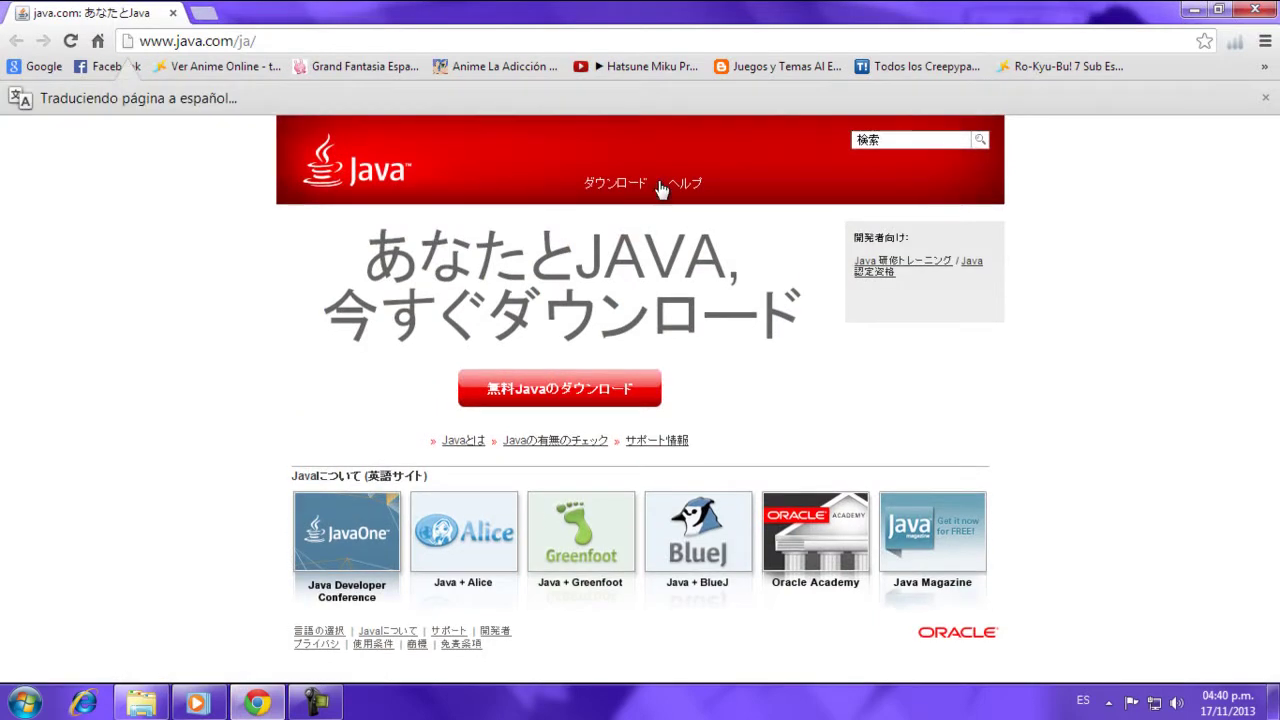
# Download the free Windows version of Java from java.com and dismiss the translation notice.
pyautogui.click(508, 97)
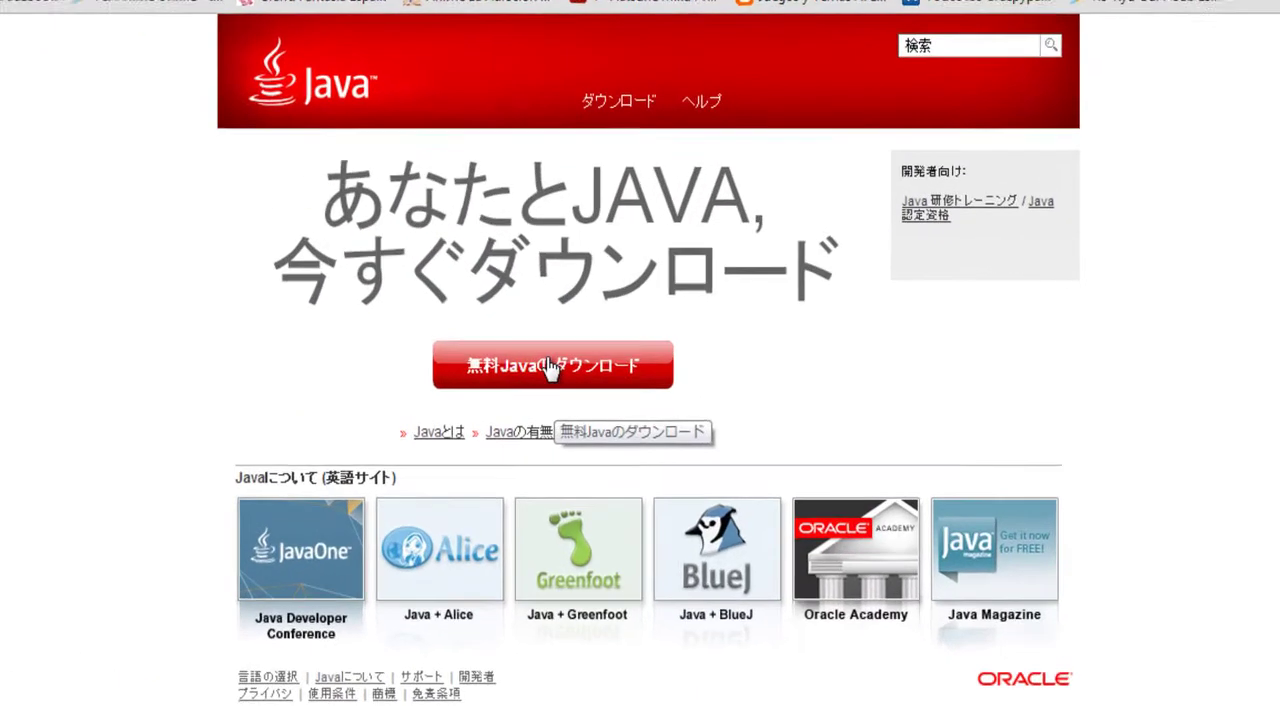
pyautogui.click(633, 358)
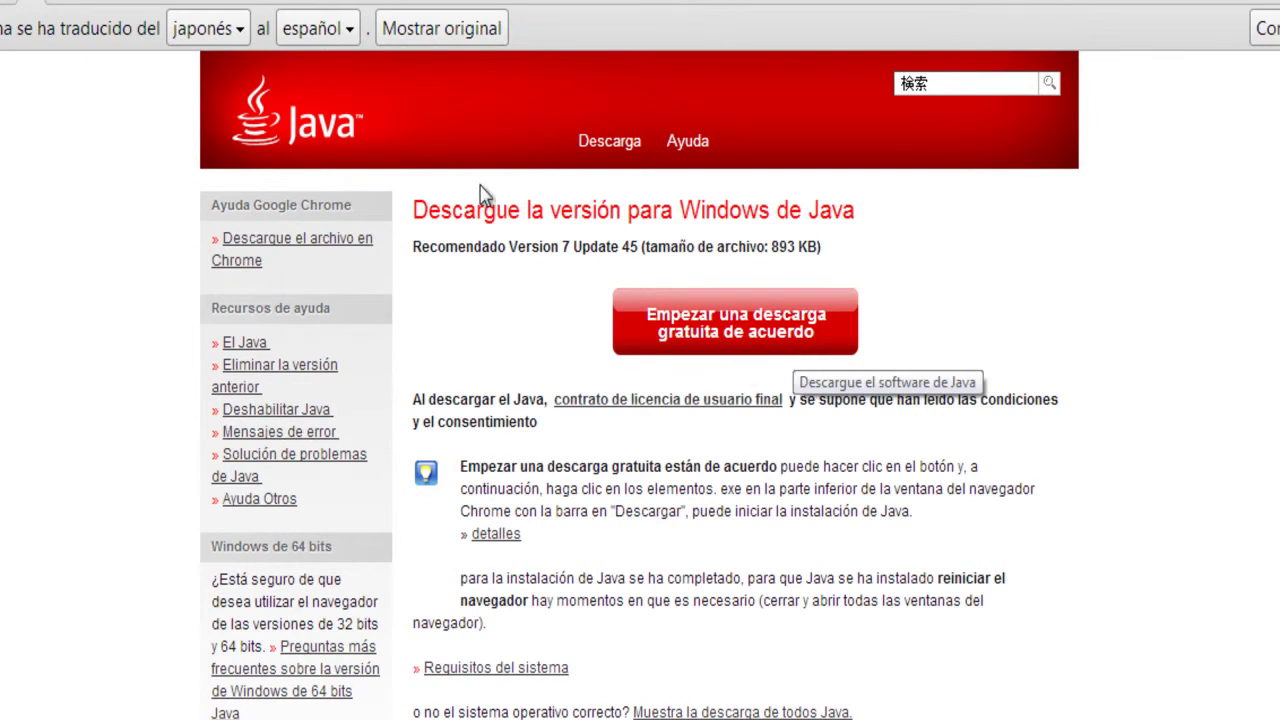
pyautogui.click(430, 28)
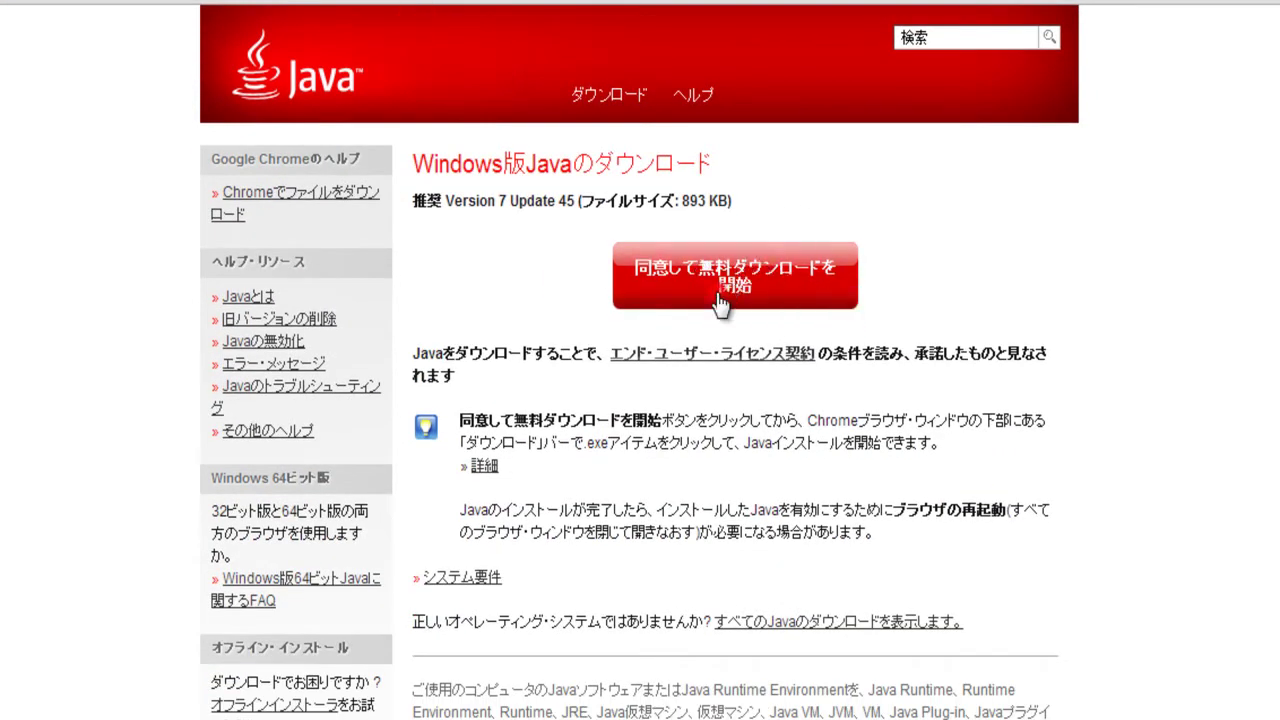
pyautogui.click(722, 300)
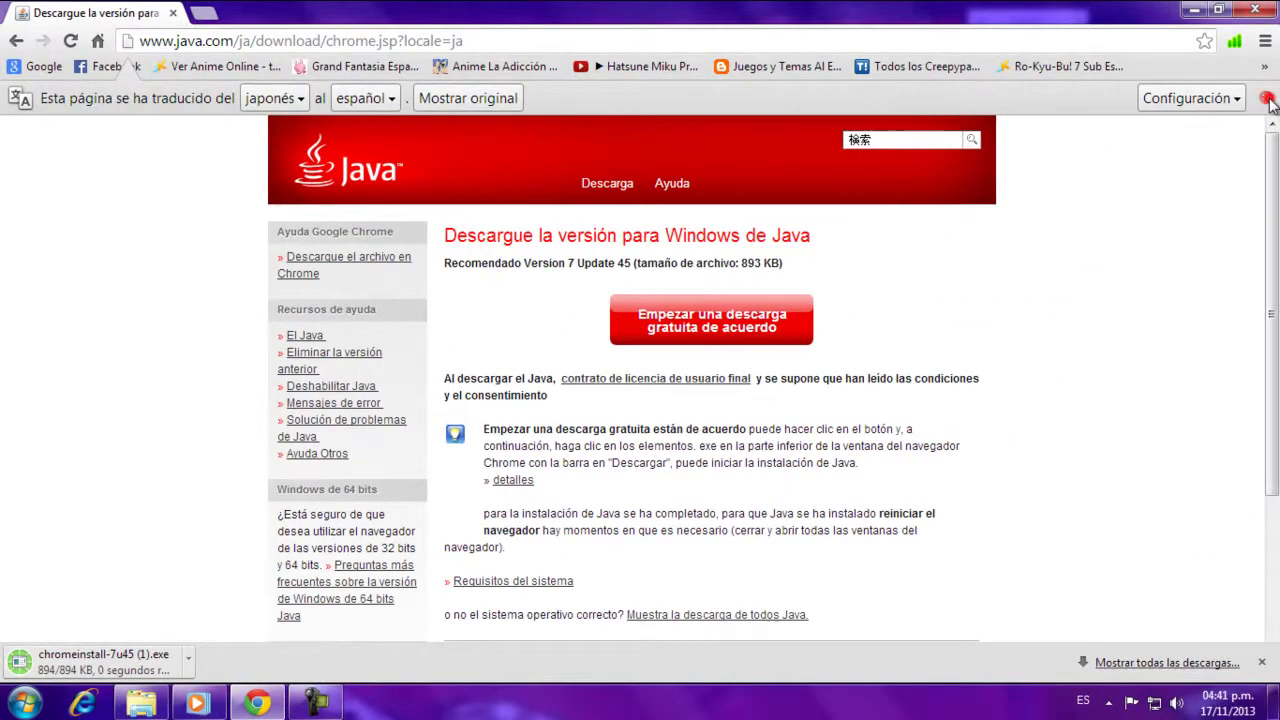
pyautogui.click(1270, 97)
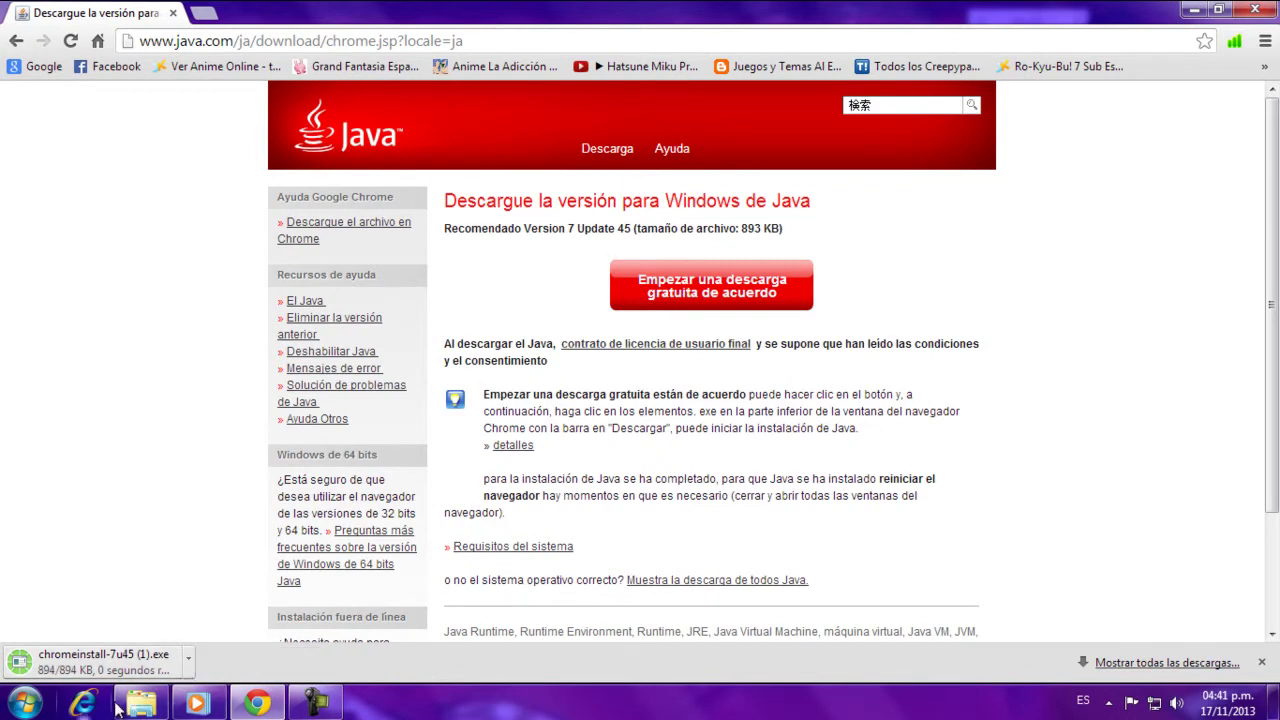
# Leave the browser and open the Descargas folder from the user's personal folder.
pyautogui.click(1258, 10)
pyautogui.press('super')
pyautogui.click(270, 430)
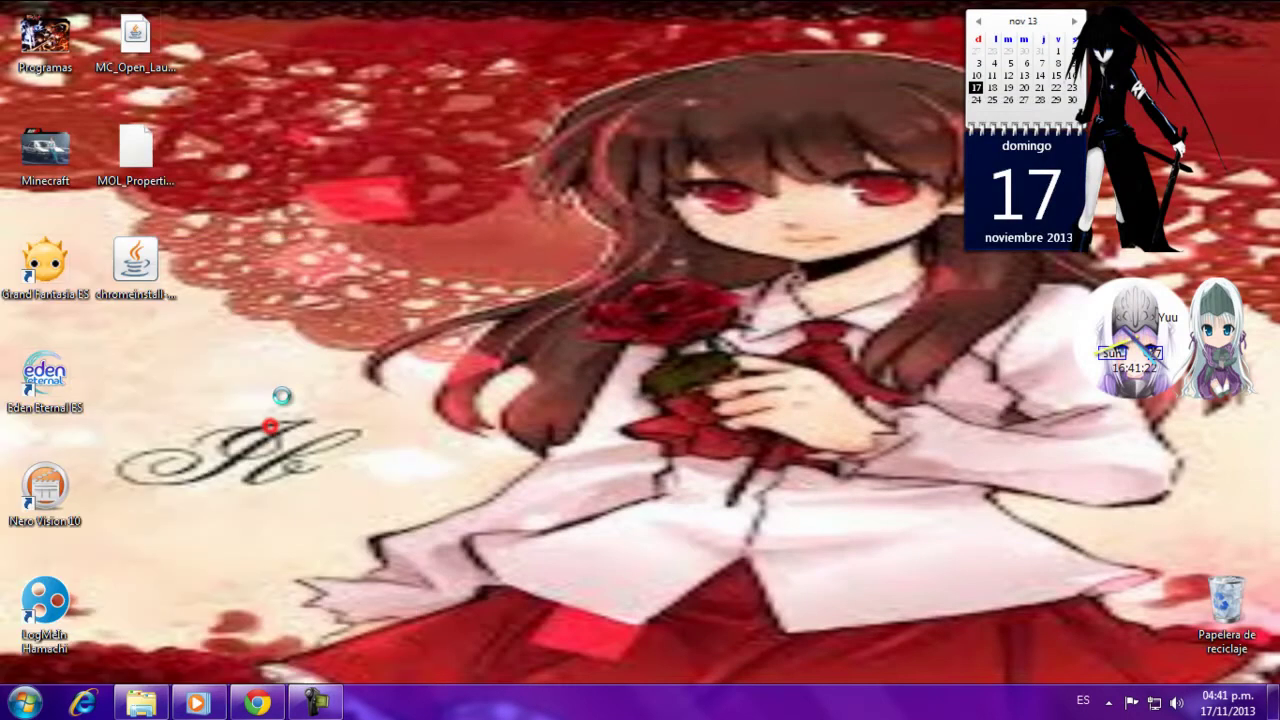
pyautogui.click(120, 240)
pyautogui.moveTo(414, 115); pyautogui.dragTo(668, 149)
# Delete the unneeded files from the Descargas folder and close its window.
pyautogui.moveTo(720, 380); pyautogui.dragTo(560, 288)
pyautogui.keyDown('ctrl'); pyautogui.click(553, 418); pyautogui.keyUp('ctrl')
pyautogui.press('Delete')
pyautogui.press('Return')
pyautogui.click(571, 348)
pyautogui.press('Delete')
pyautogui.press('Return')
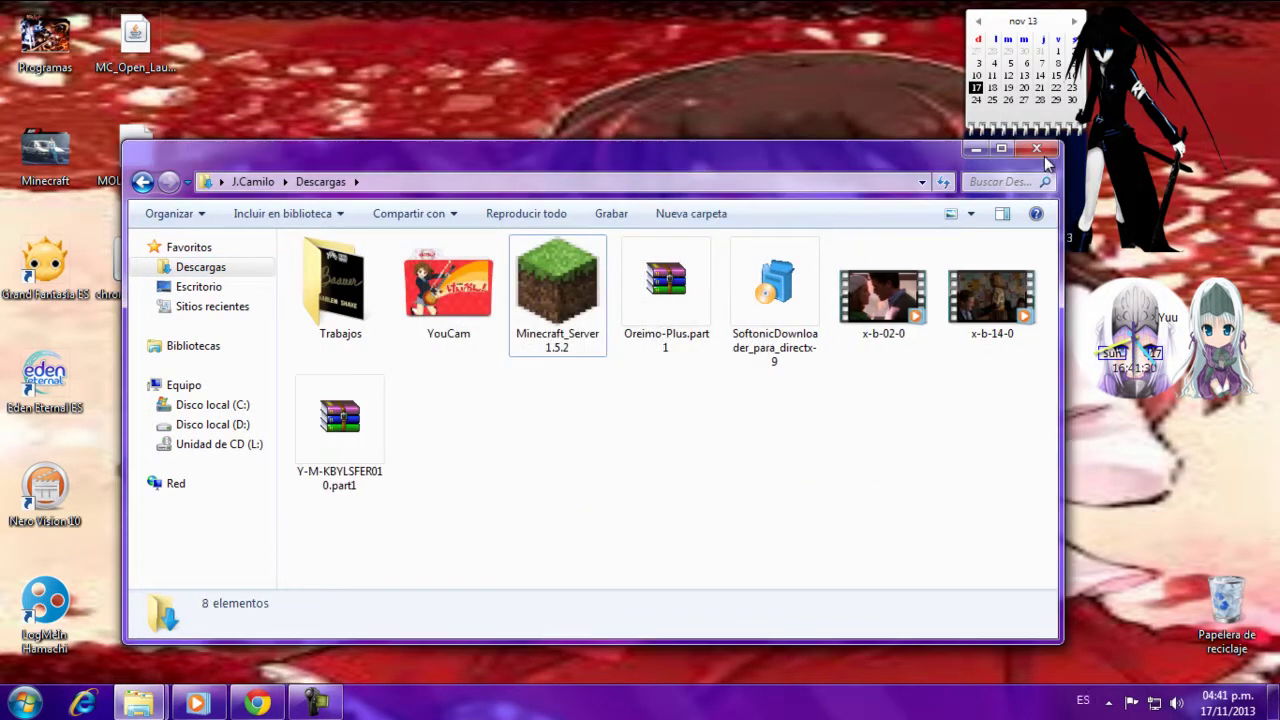
pyautogui.click(1040, 152)
# Move the chromeinstall-7u45 installer to the middle of the desktop and run it, allowing the security warning.
pyautogui.moveTo(150, 257); pyautogui.dragTo(590, 380)
pyautogui.moveTo(414, 172); pyautogui.dragTo(874, 583)
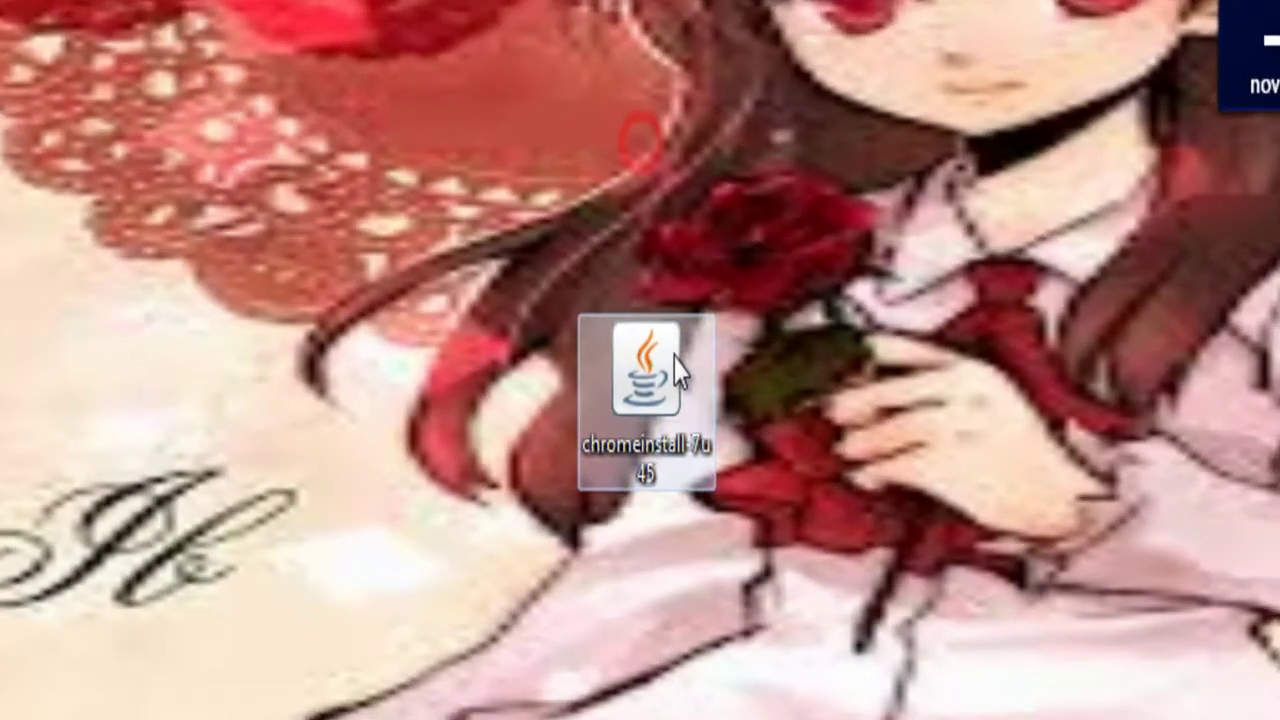
pyautogui.doubleClick(594, 372)
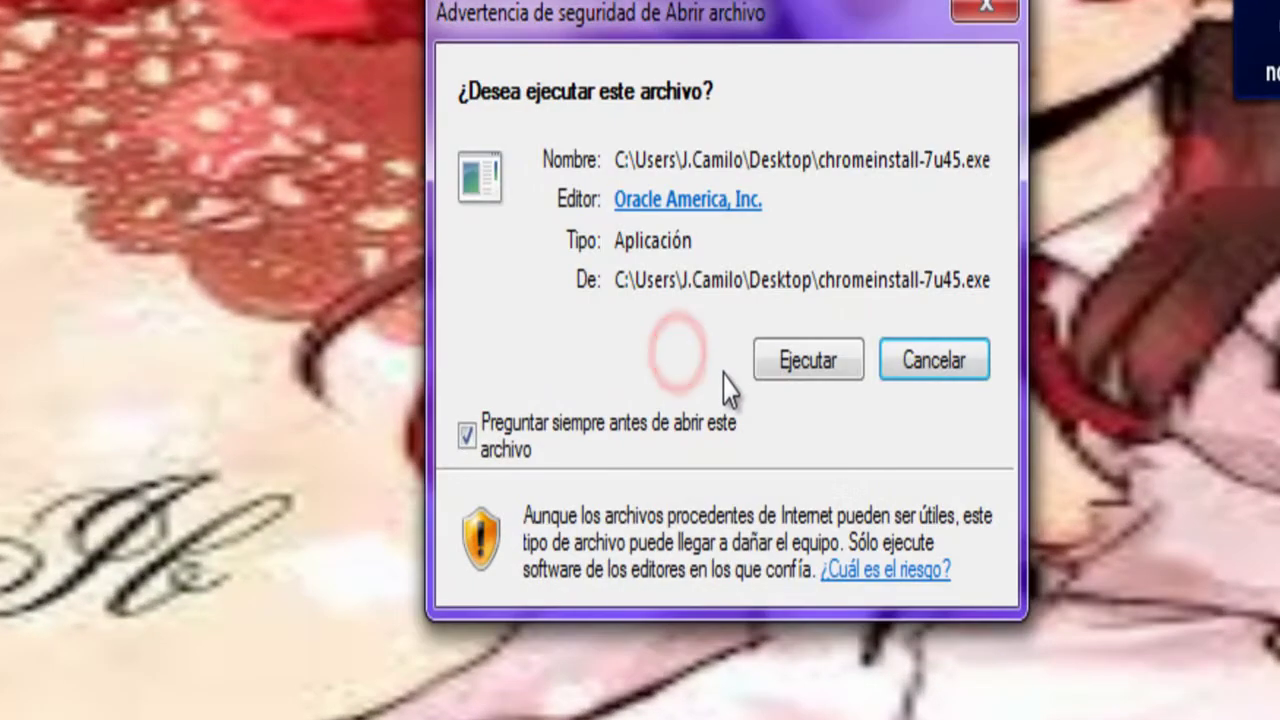
pyautogui.click(783, 362)
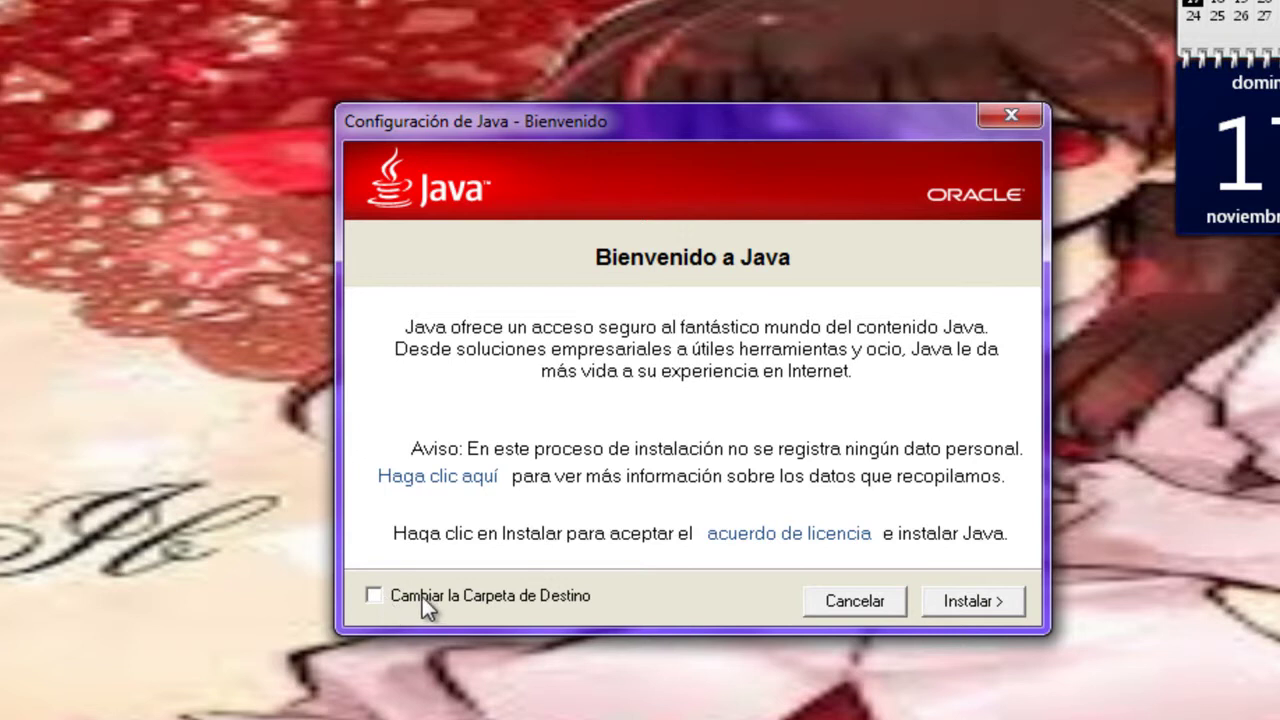
# Enable changing the destination folder in the Java setup and start the installation.
pyautogui.click(422, 597)
pyautogui.click(374, 597)
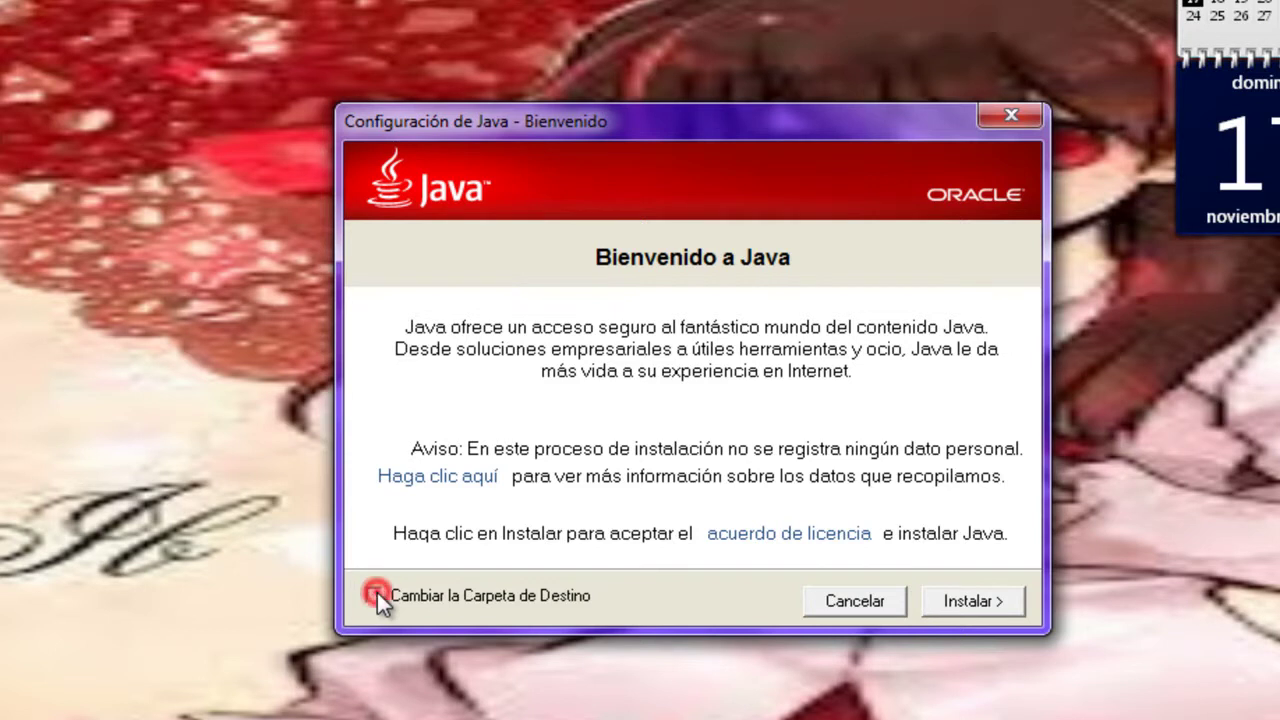
pyautogui.click(999, 596)
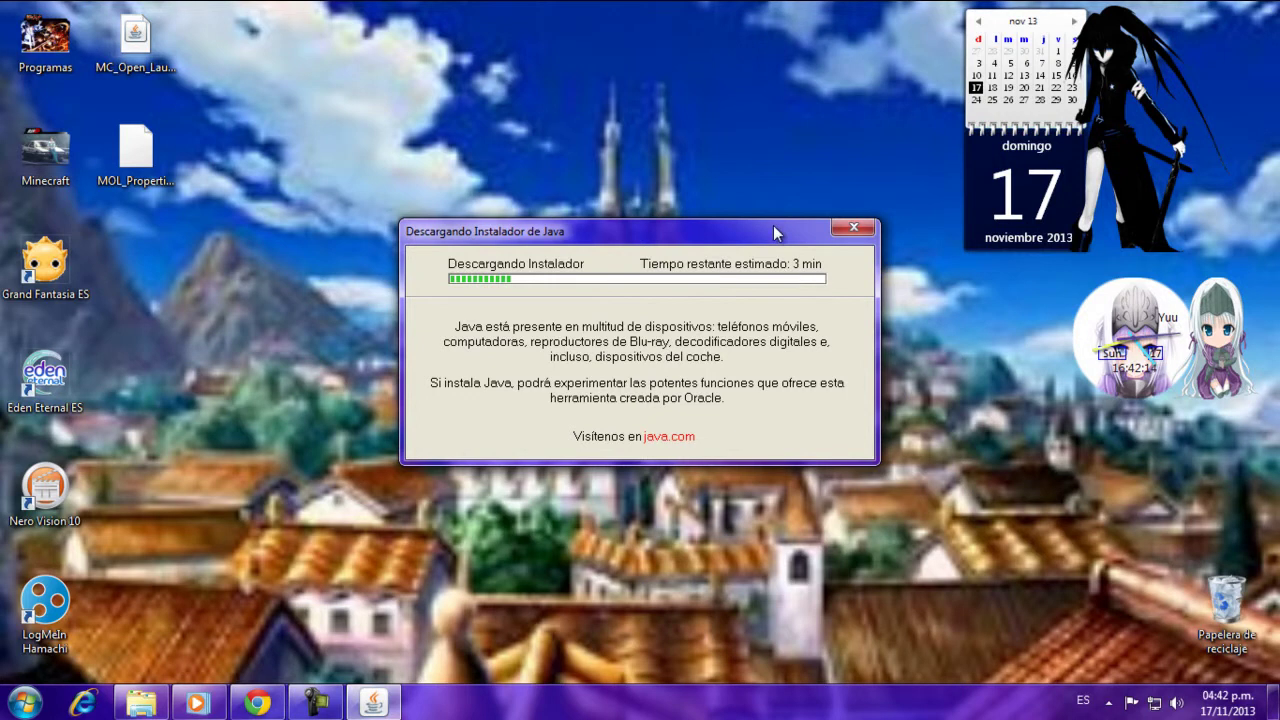
pyautogui.moveTo(772, 224); pyautogui.dragTo(738, 200)
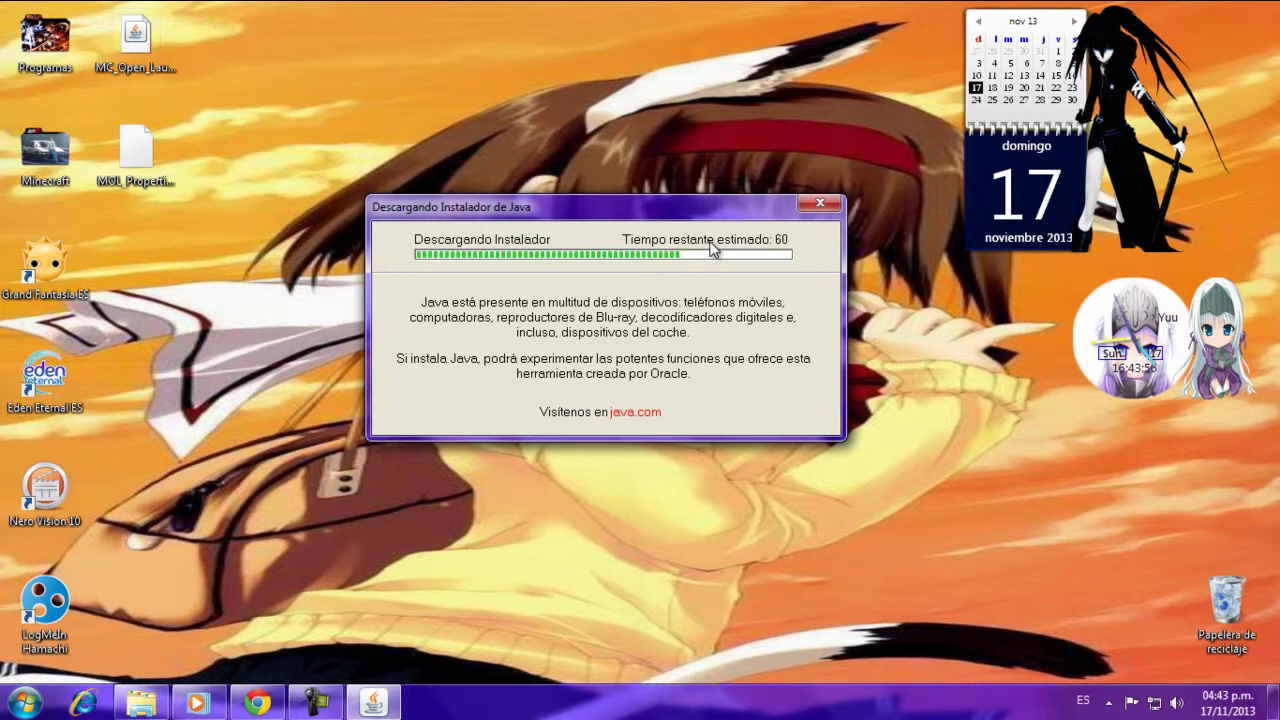
pyautogui.moveTo(714, 220); pyautogui.dragTo(748, 248)
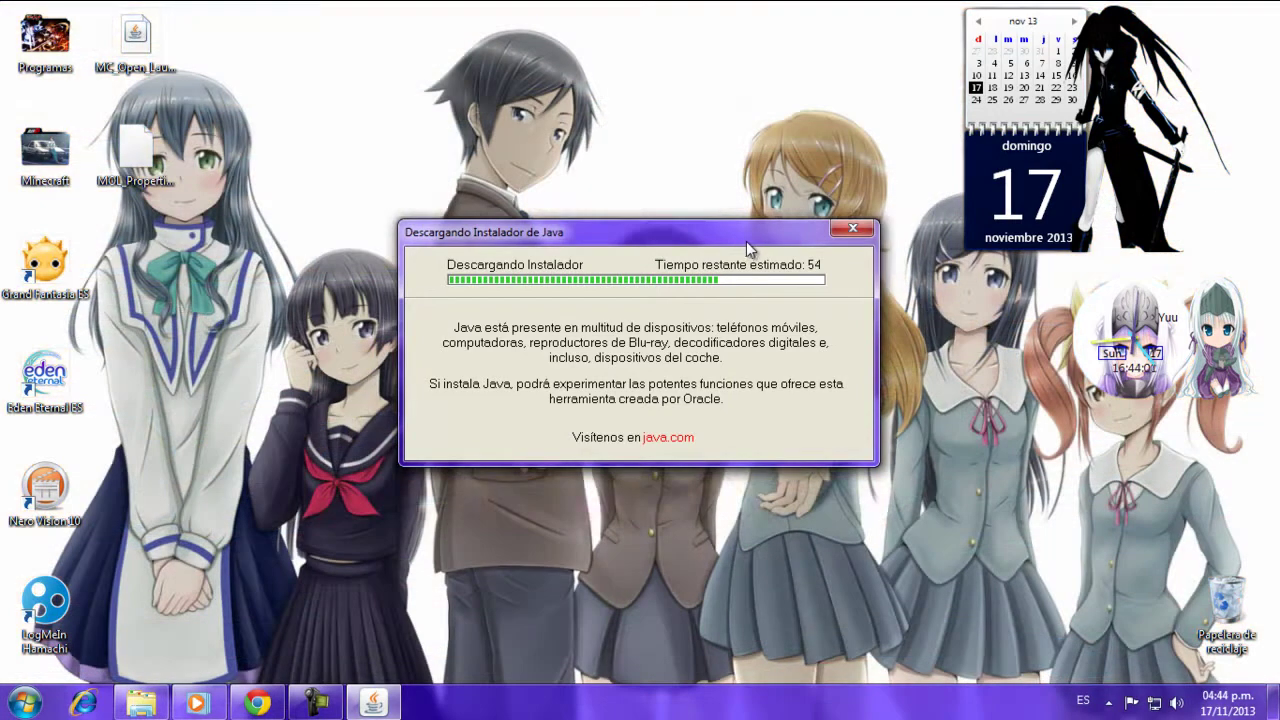
pyautogui.moveTo(745, 241)
pyautogui.mouseDown()
pyautogui.moveTo(740, 425)
pyautogui.moveTo(720, 243)
pyautogui.moveTo(749, 213)
pyautogui.moveTo(742, 255)
pyautogui.mouseUp()
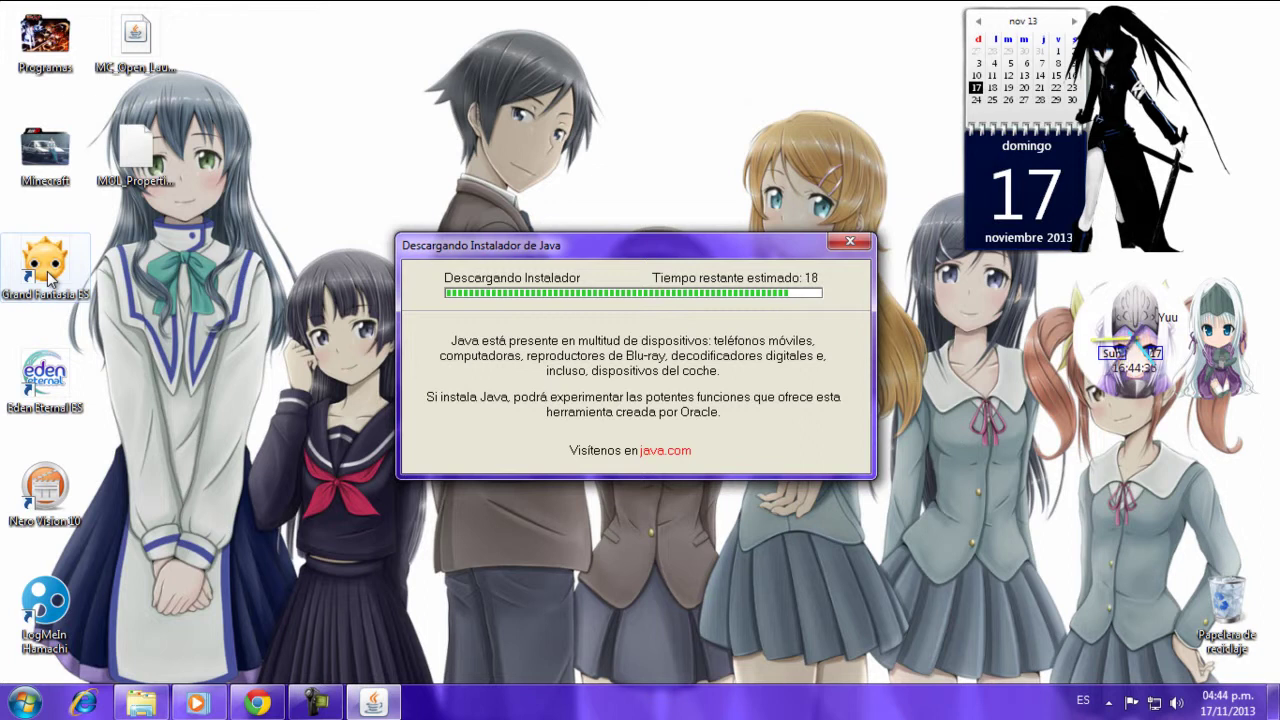
pyautogui.moveTo(50, 278)
pyautogui.mouseDown()
pyautogui.moveTo(133, 261)
pyautogui.moveTo(232, 278)
pyautogui.moveTo(58, 276)
pyautogui.mouseUp()
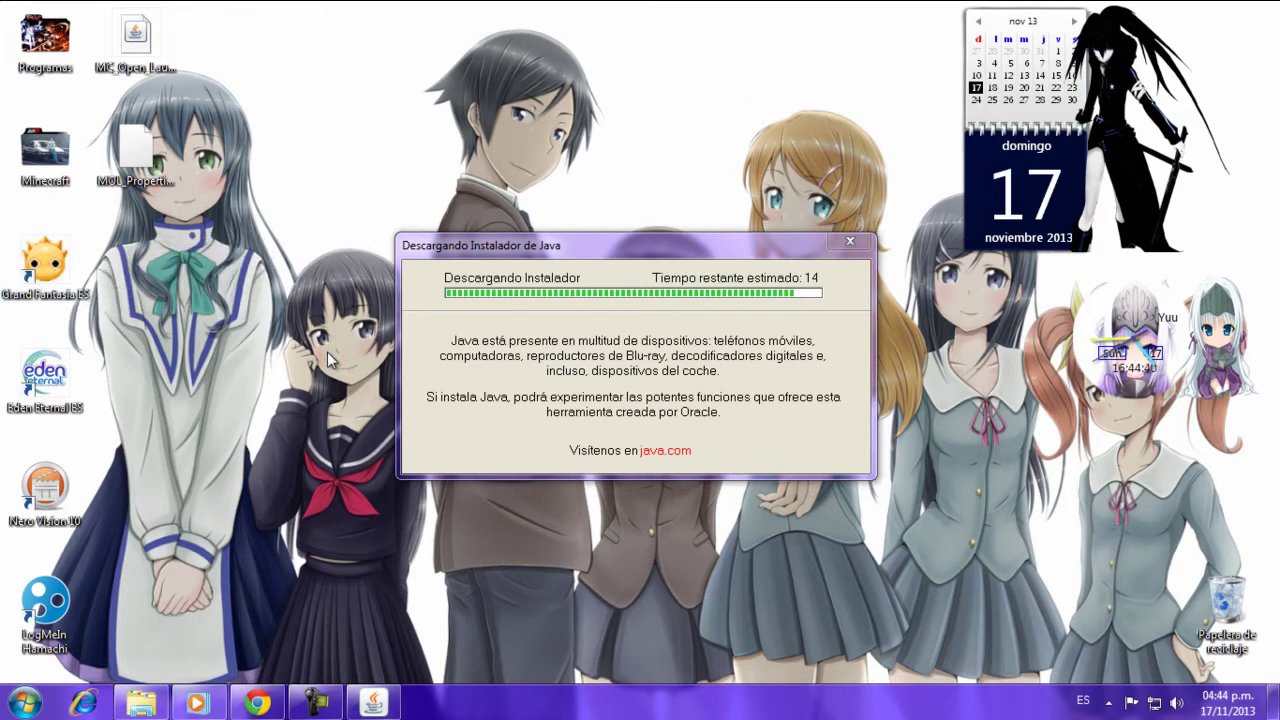
pyautogui.moveTo(32, 165); pyautogui.dragTo(57, 155)
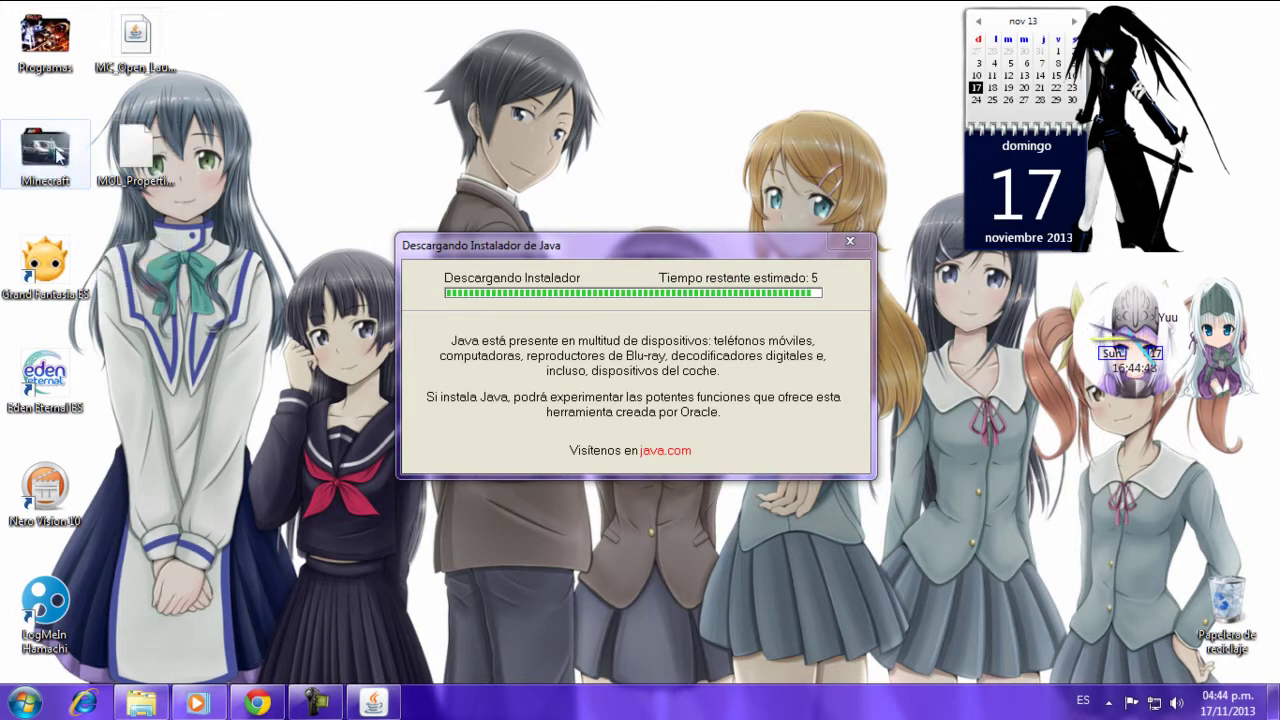
pyautogui.click(745, 248)
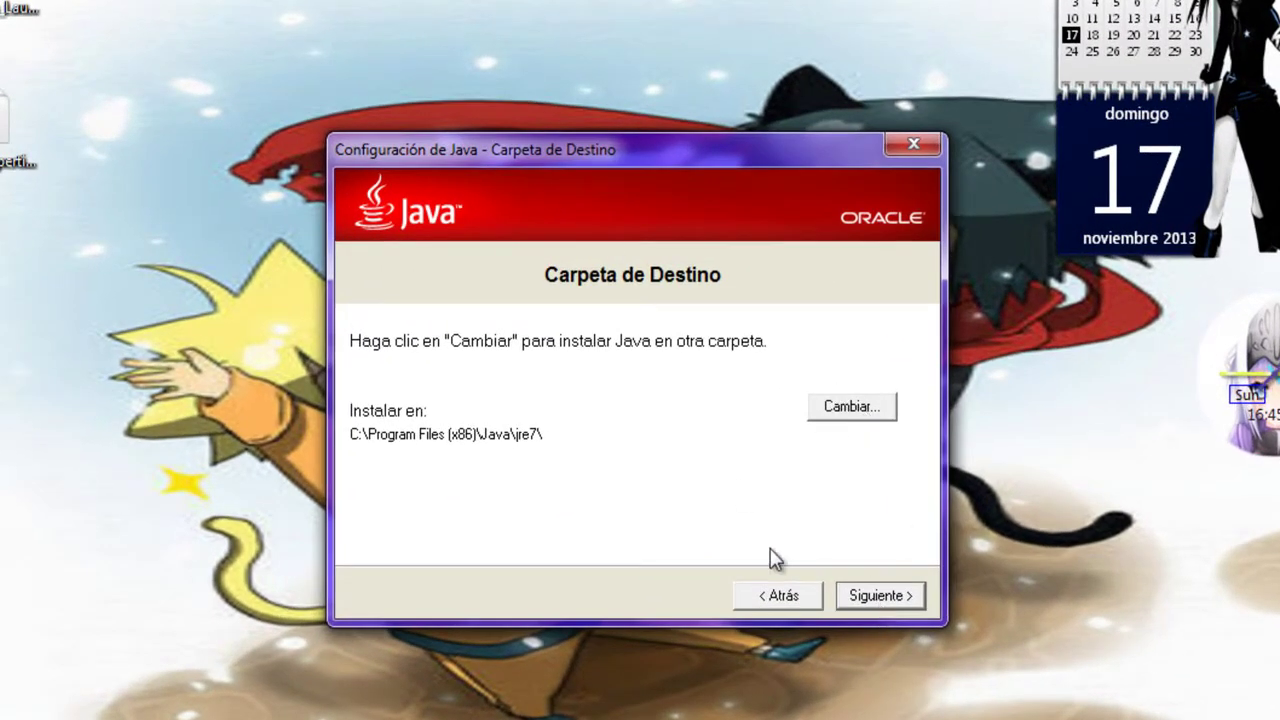
# Install Java in C:\Program Files (x86)\Java\jre7\ and close the completed setup.
pyautogui.click(880, 598)
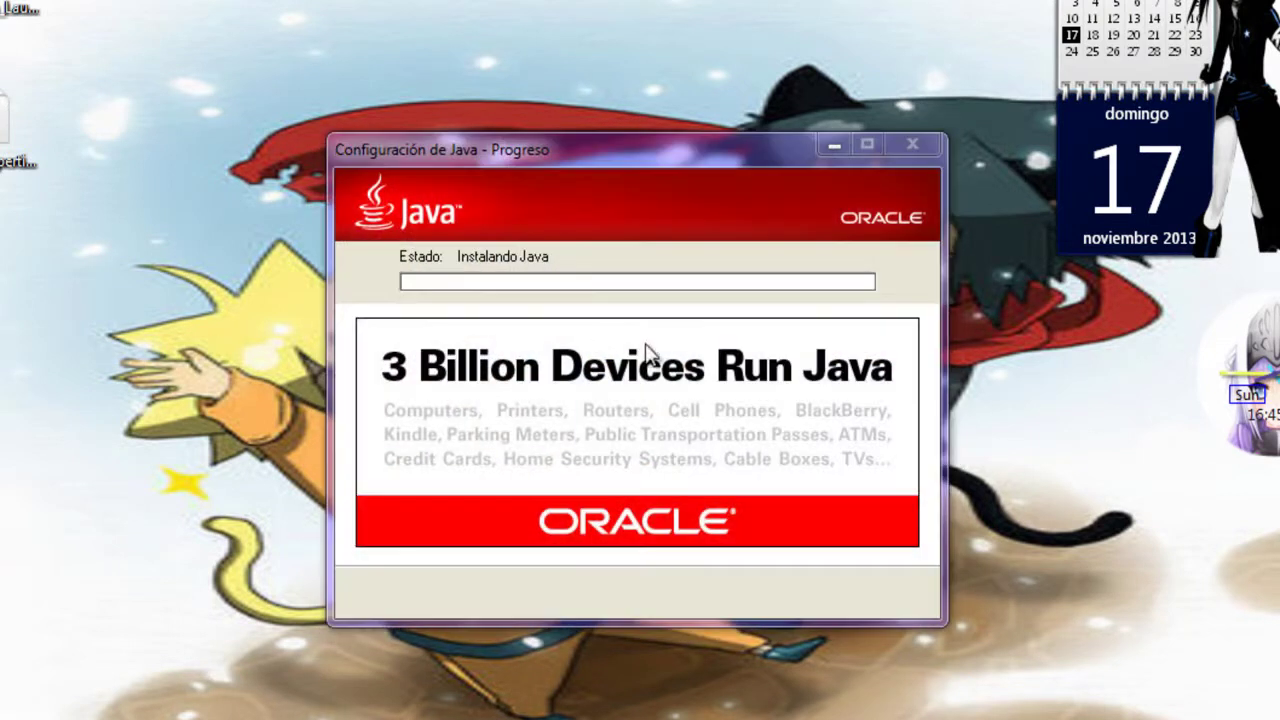
pyautogui.press('super')
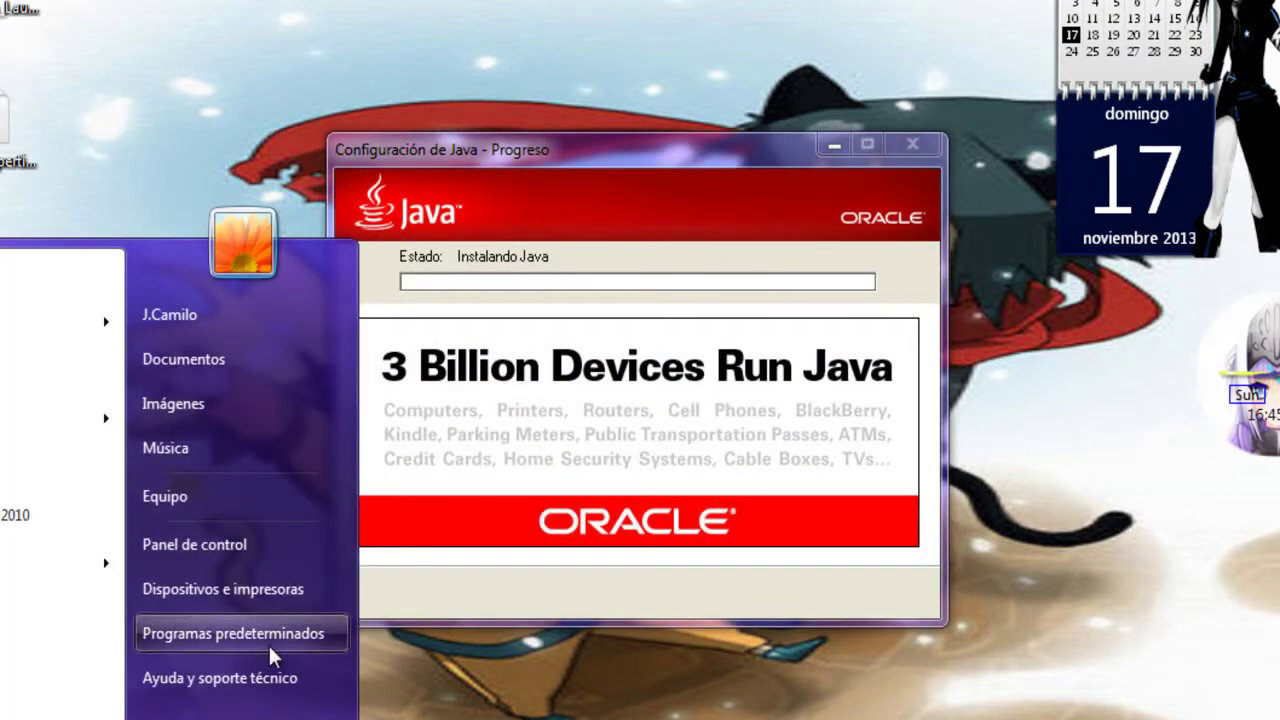
pyautogui.click(521, 632)
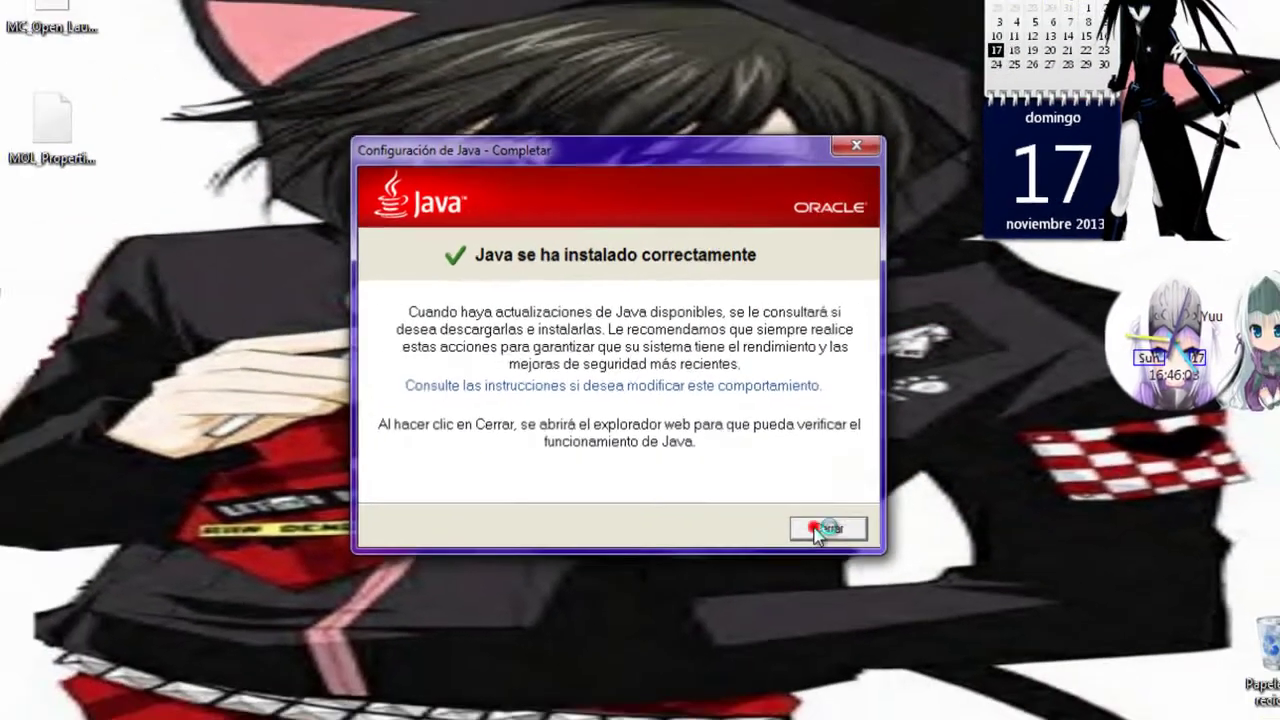
pyautogui.click(830, 569)
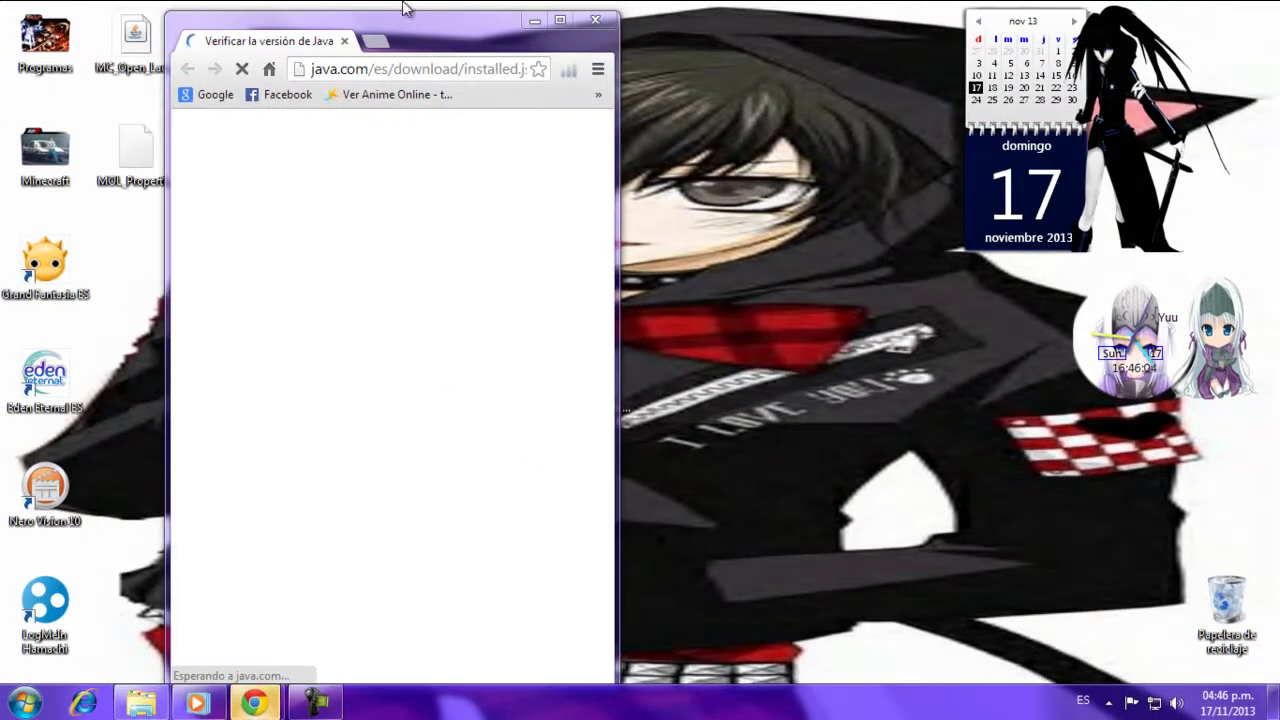
# Maximize the Java verification page and verify the installed Java version.
pyautogui.doubleClick(423, 43)
pyautogui.moveTo(728, 10); pyautogui.dragTo(640, 0)
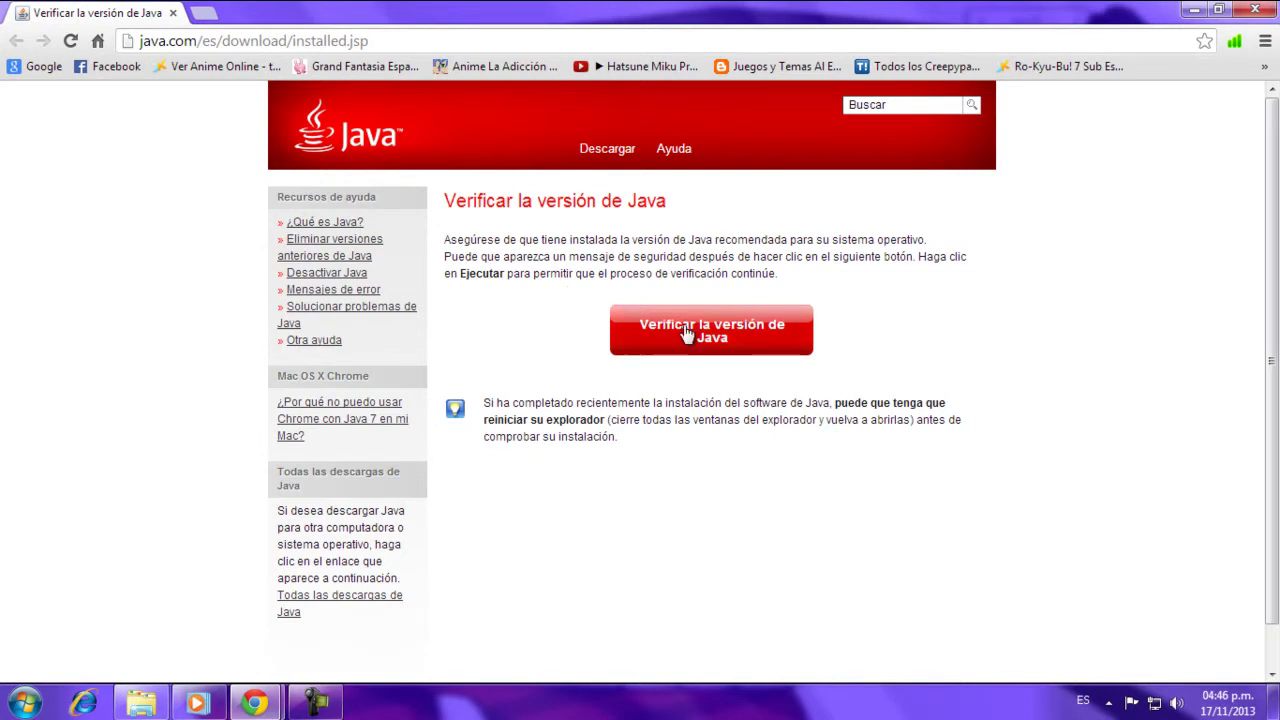
pyautogui.click(741, 336)
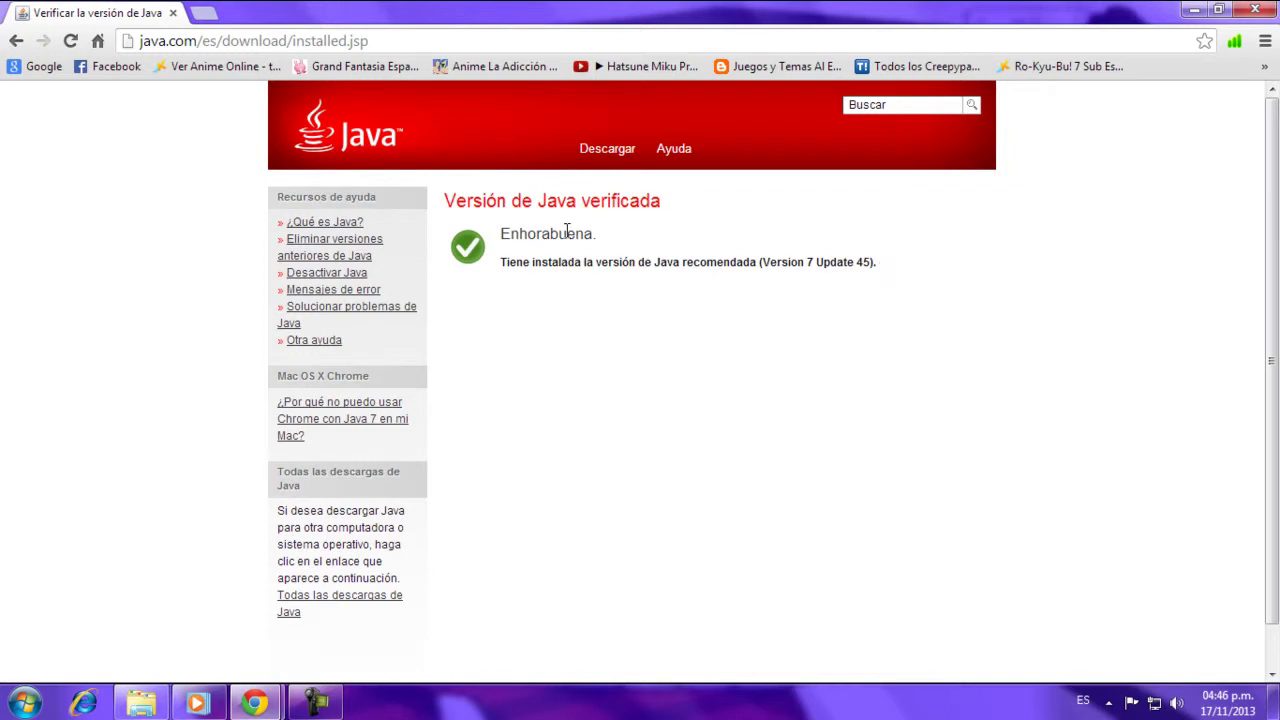
# Close the verification page and the remaining Chrome window with the Java download page.
pyautogui.click(1258, 10)
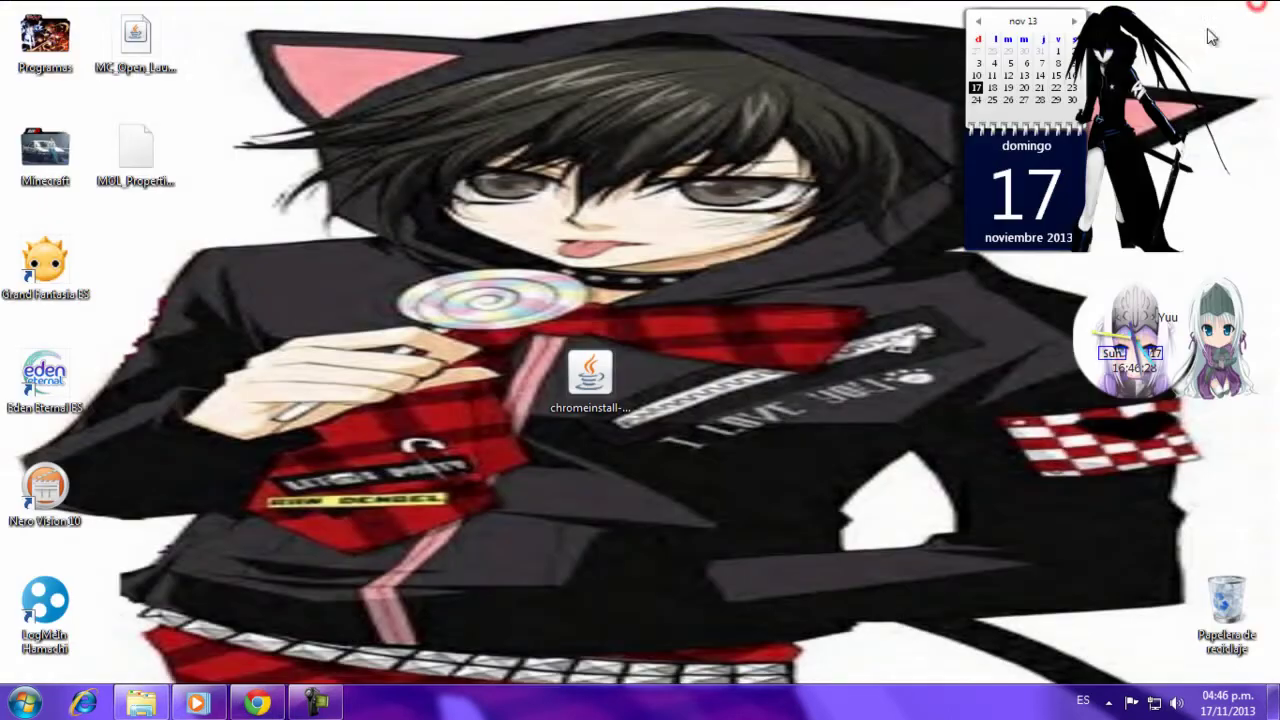
pyautogui.click(245, 706)
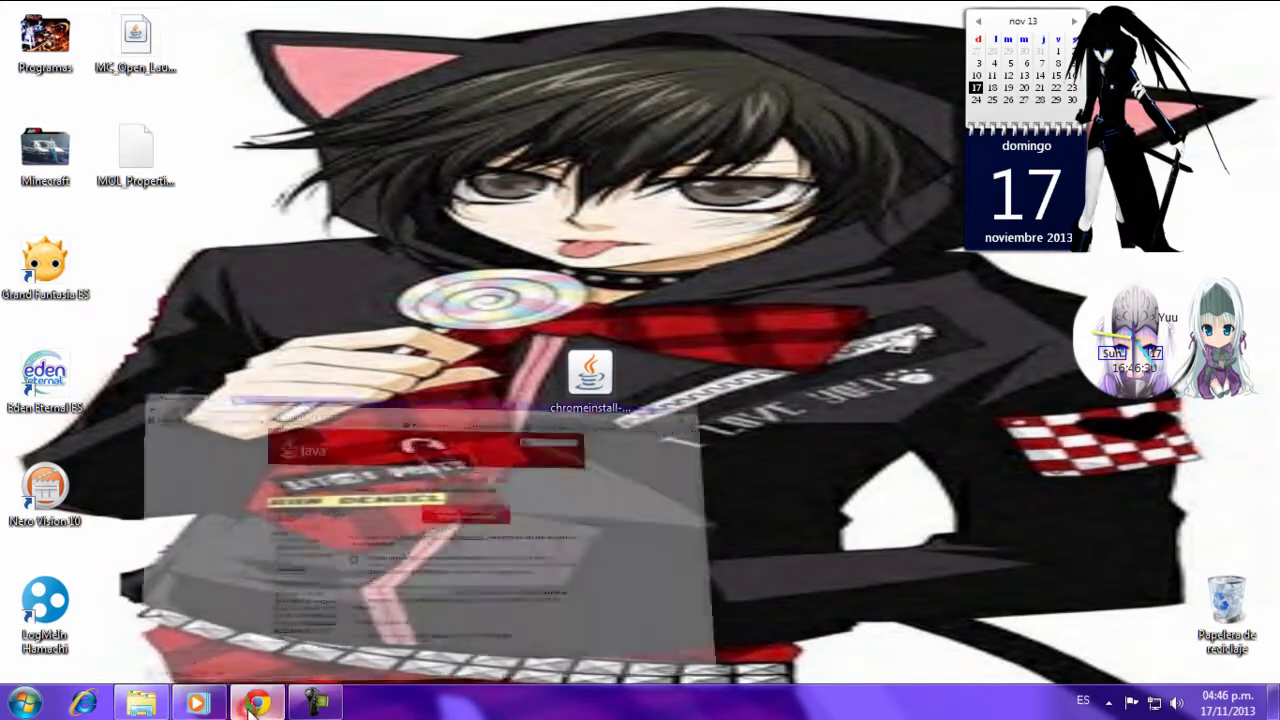
pyautogui.click(245, 706)
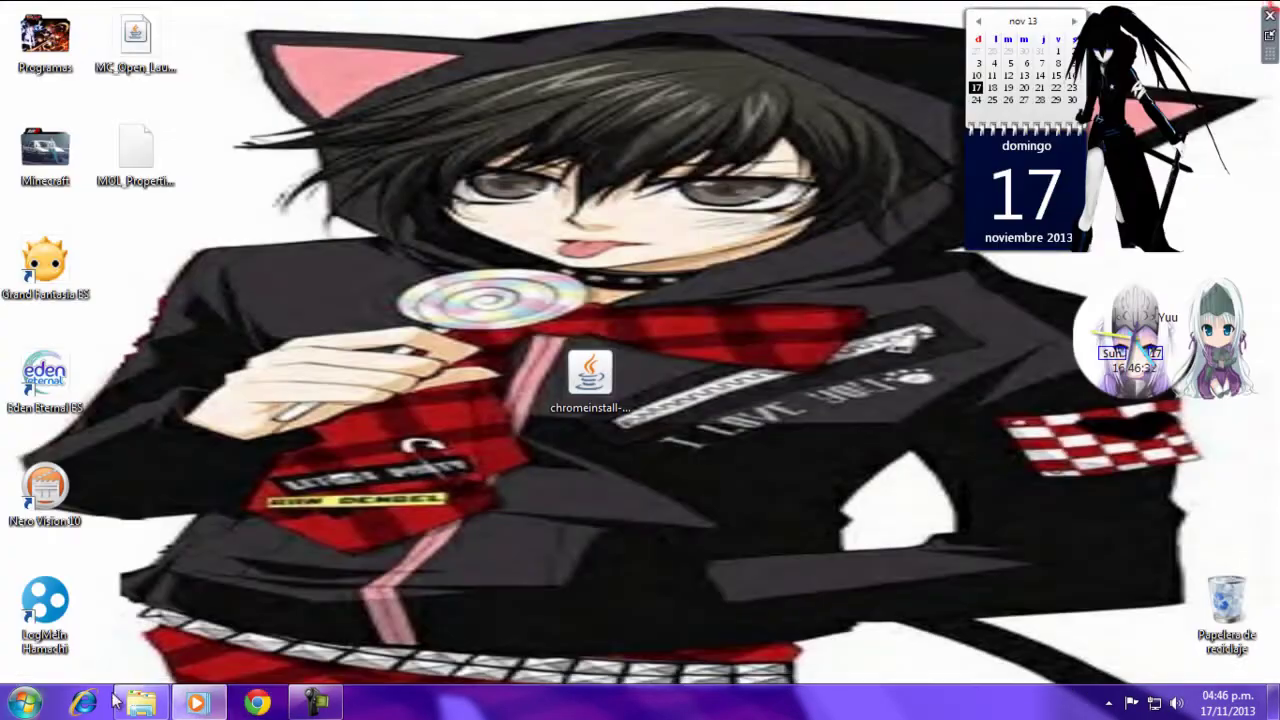
# Return to the shimeji - Kanade folder window and go back up to Disco local (D:).
pyautogui.click(148, 705)
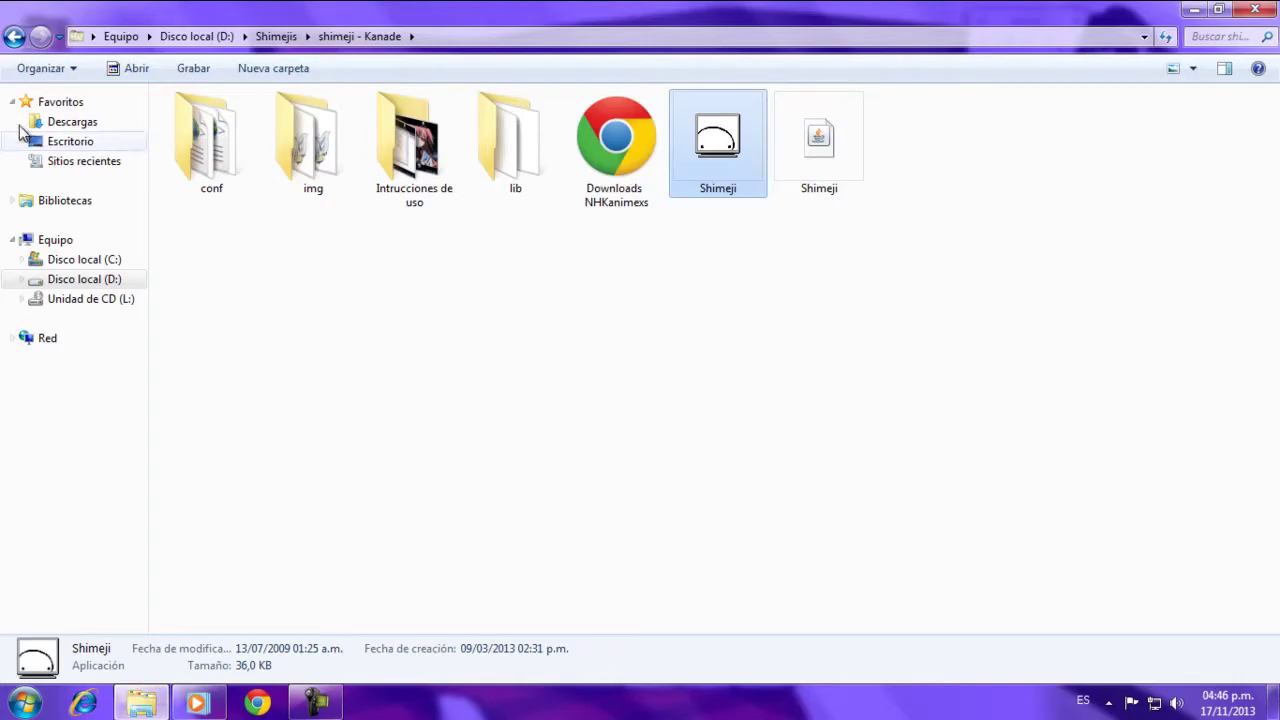
pyautogui.click(13, 37)
pyautogui.click(13, 37)
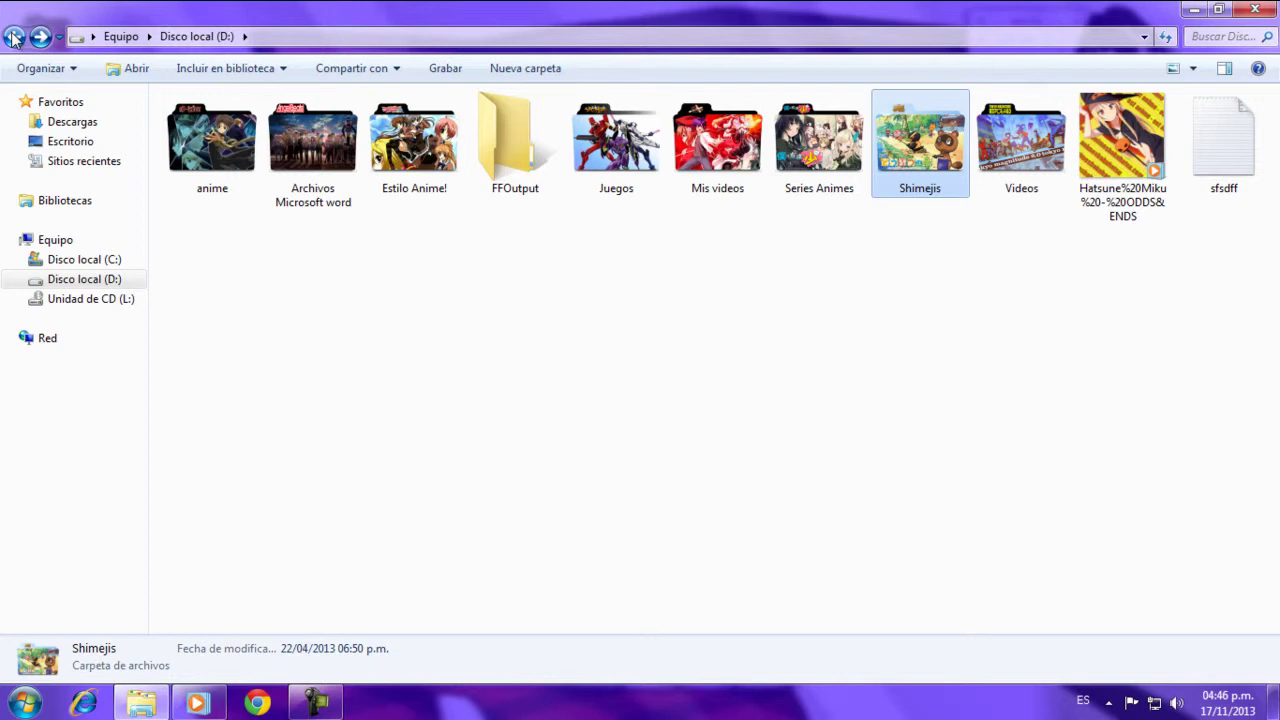
# Look into the Archivos de programa folder on Disco local (C:) and return to Equipo.
pyautogui.click(13, 37)
pyautogui.doubleClick(210, 137)
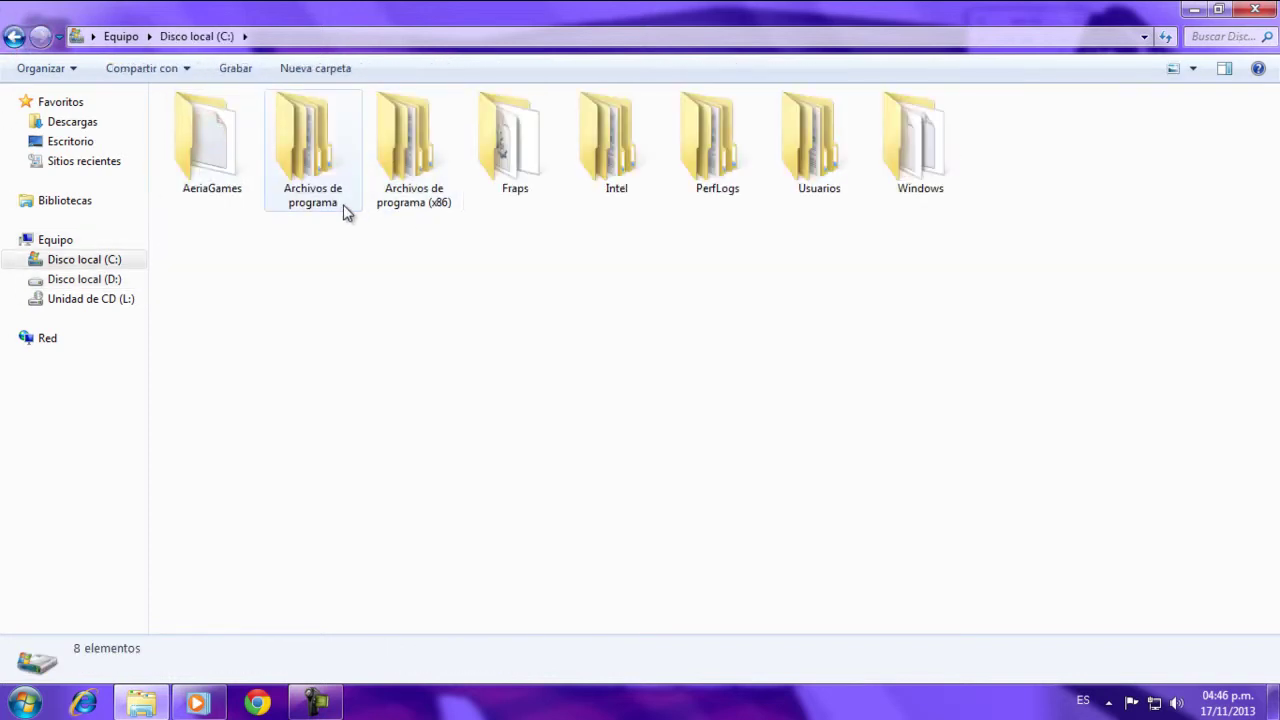
pyautogui.doubleClick(343, 205)
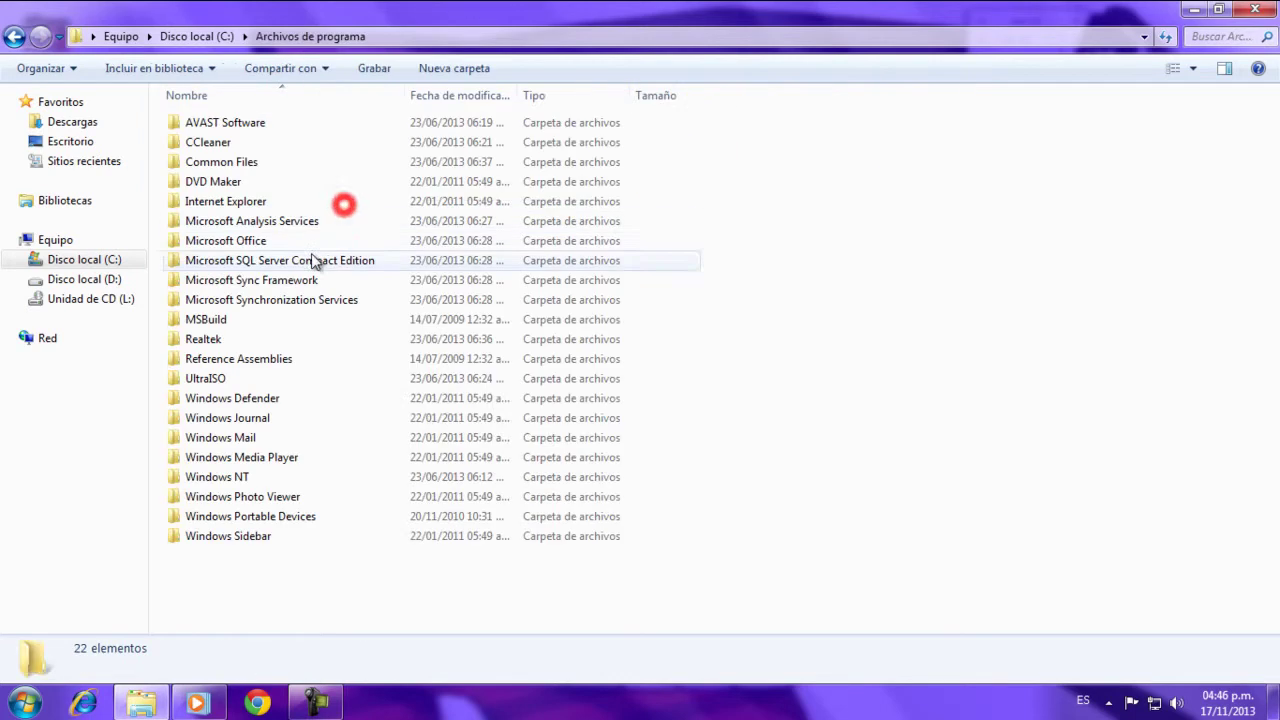
pyautogui.click(12, 36)
pyautogui.click(12, 36)
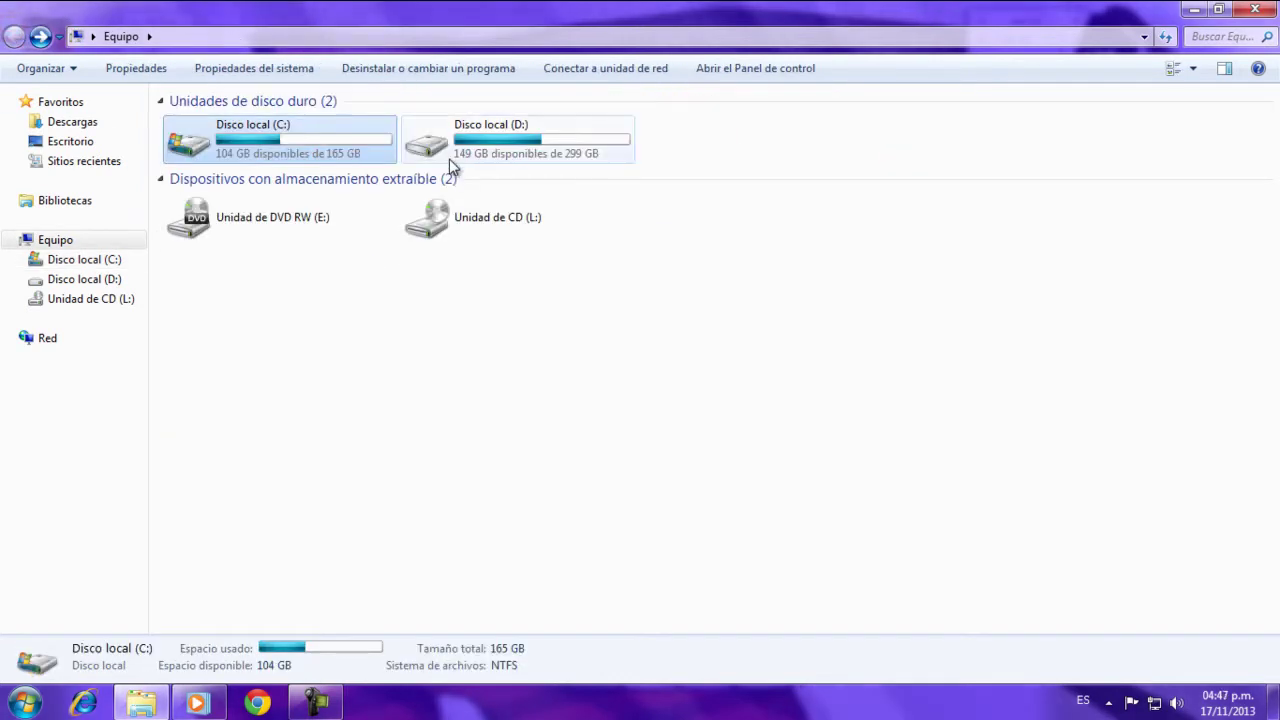
# Open the shimeji - Kanade folder inside Shimejis on Disco local (D:), with the folder window restored to a smaller size.
pyautogui.doubleClick(345, 163)
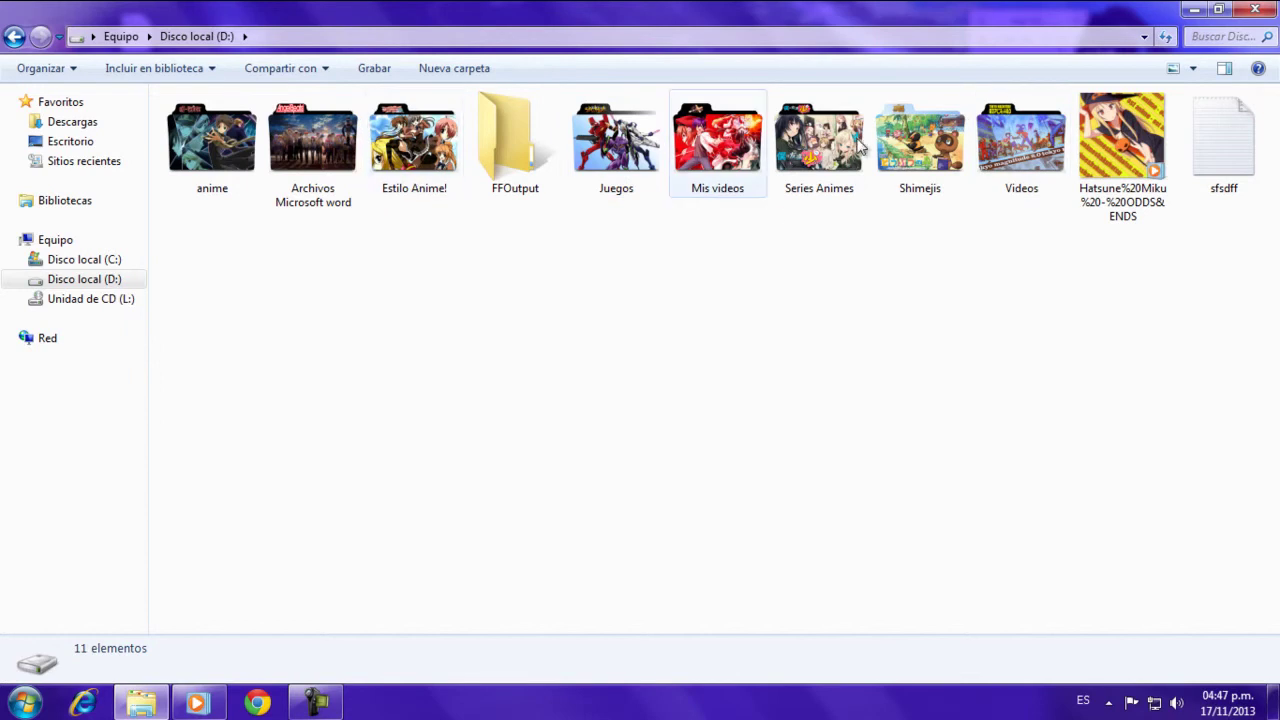
pyautogui.doubleClick(920, 140)
pyautogui.doubleClick(757, 10)
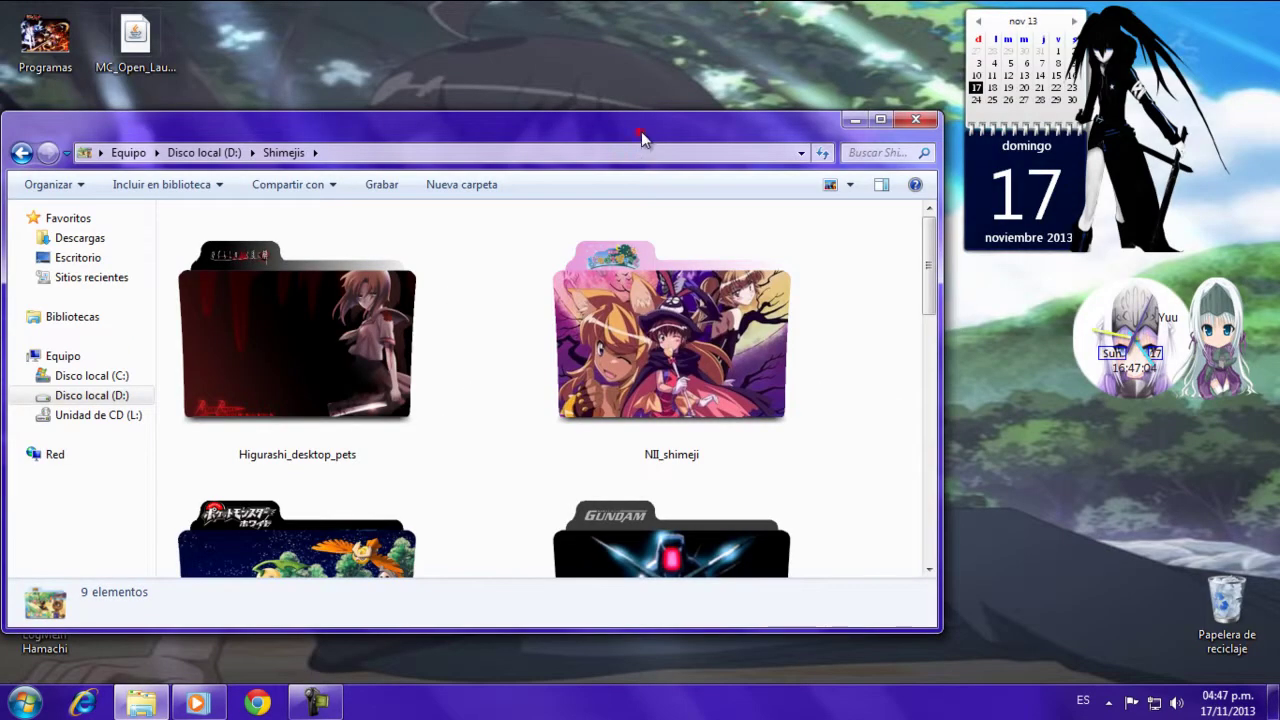
pyautogui.moveTo(640, 131); pyautogui.dragTo(775, 100)
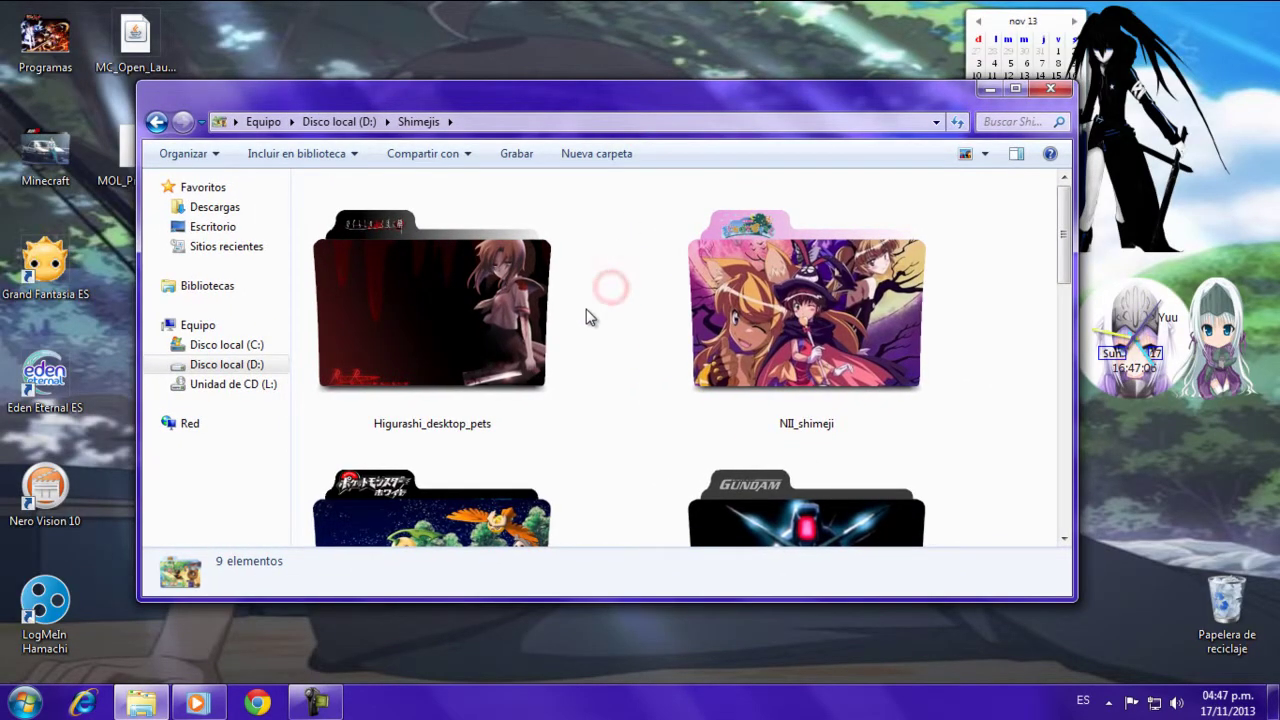
pyautogui.scroll(-3, 590, 317)
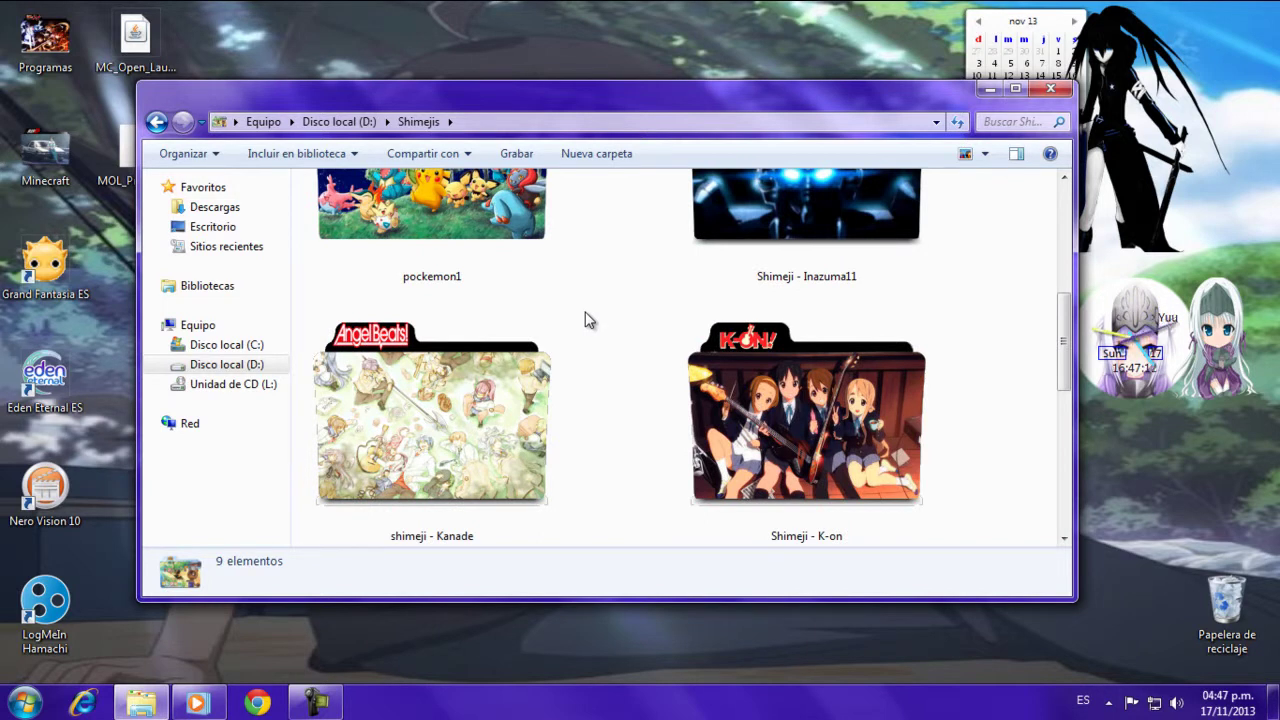
pyautogui.doubleClick(531, 455)
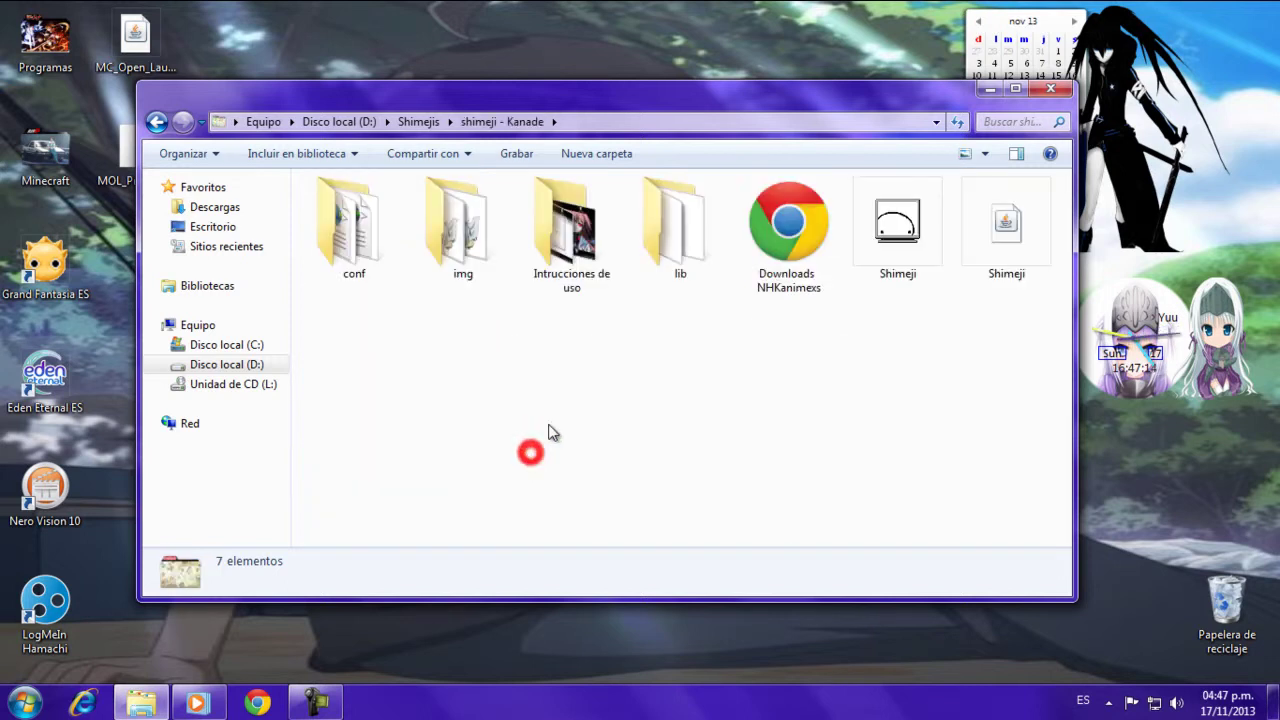
pyautogui.moveTo(1008, 240); pyautogui.dragTo(866, 420)
pyautogui.click(864, 430)
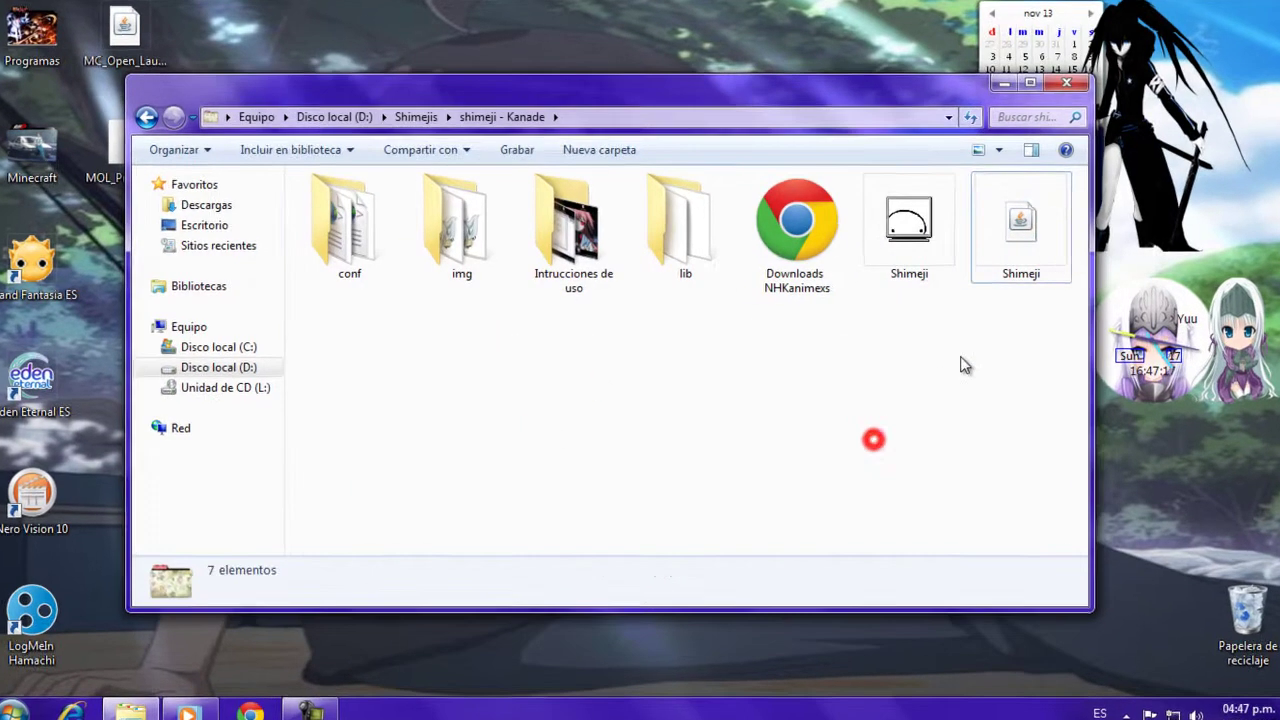
pyautogui.moveTo(1021, 225); pyautogui.dragTo(977, 488)
pyautogui.moveTo(1207, 274)
pyautogui.mouseDown()
pyautogui.moveTo(940, 496)
pyautogui.moveTo(990, 500)
pyautogui.mouseUp()
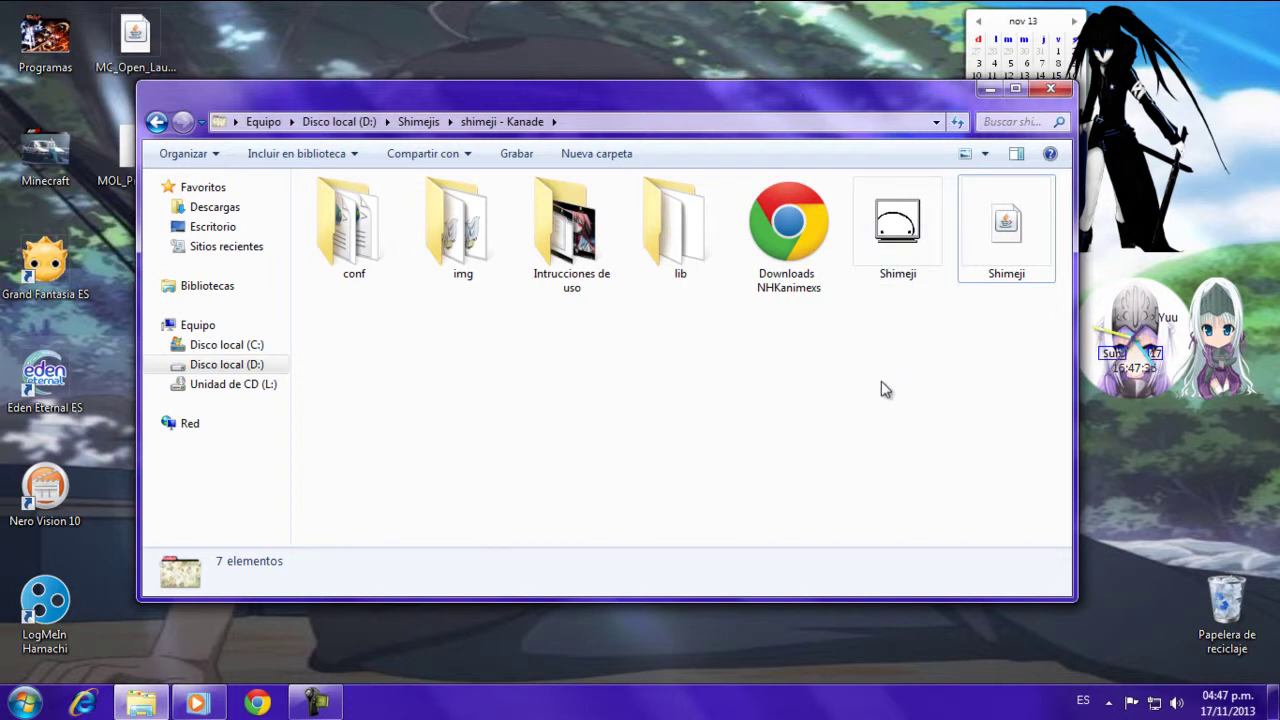
pyautogui.moveTo(866, 447); pyautogui.dragTo(343, 255)
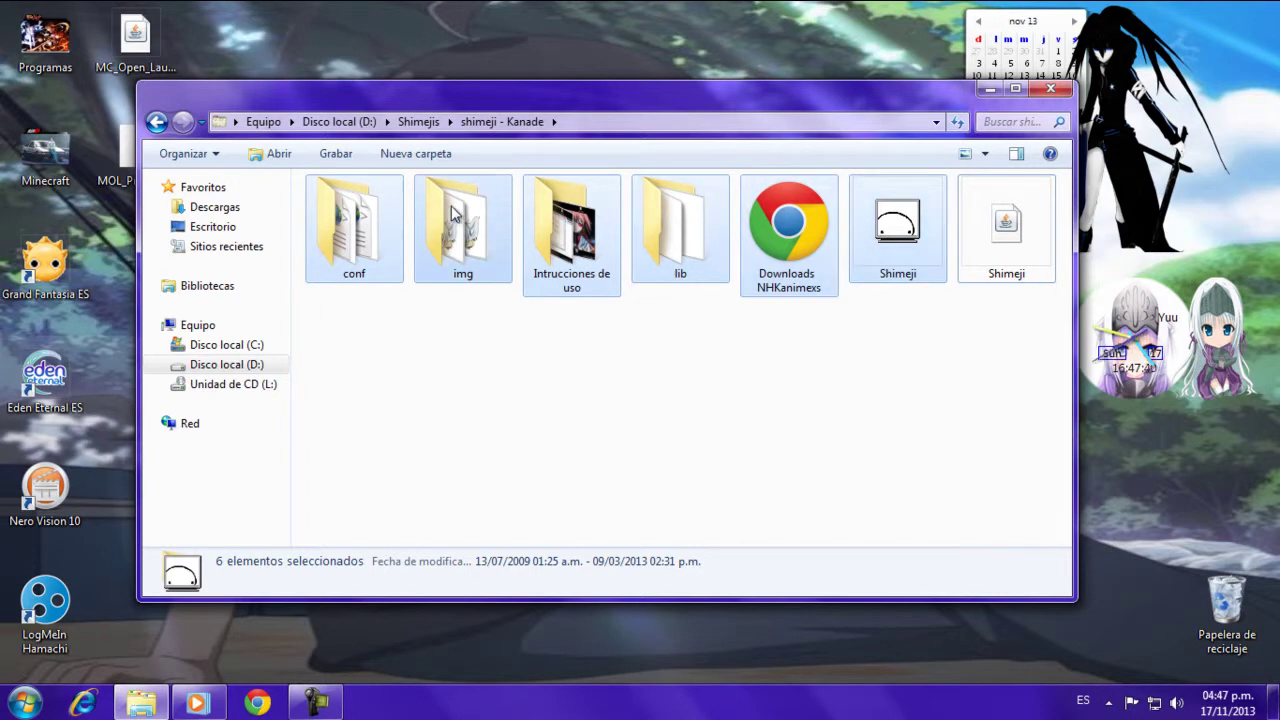
pyautogui.click(654, 447)
pyautogui.moveTo(347, 89); pyautogui.dragTo(577, 346)
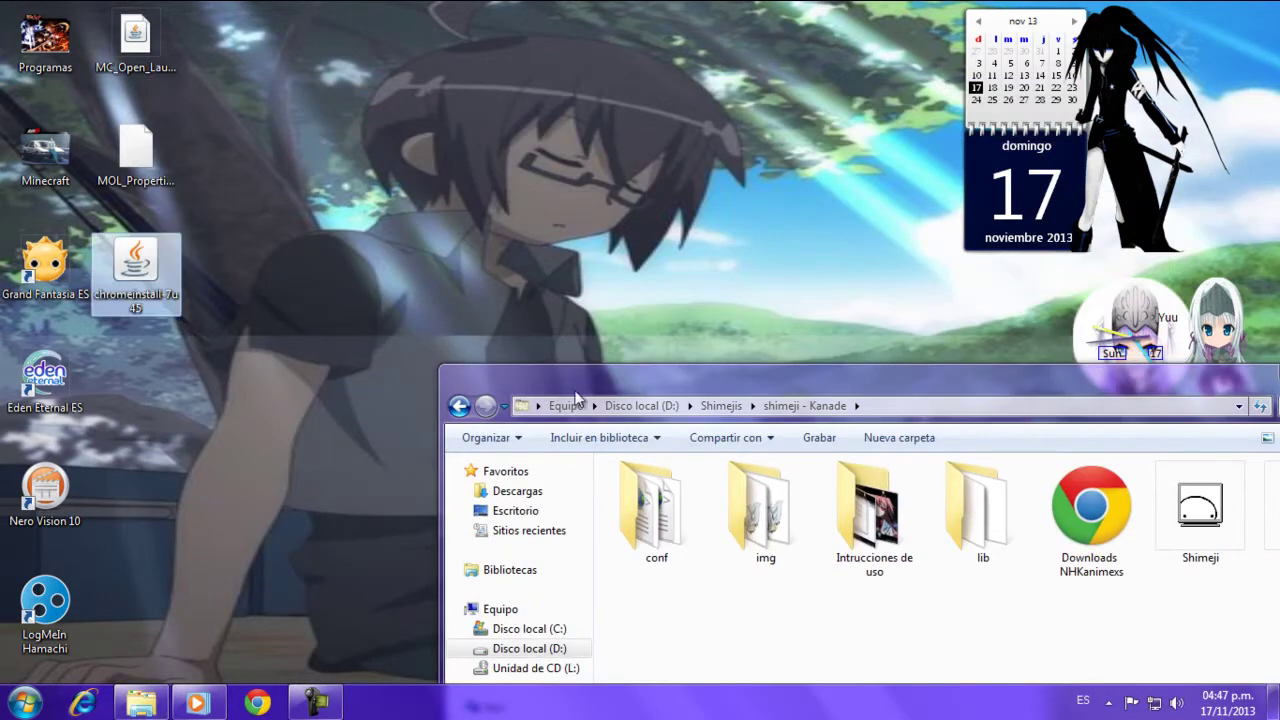
pyautogui.click(676, 377)
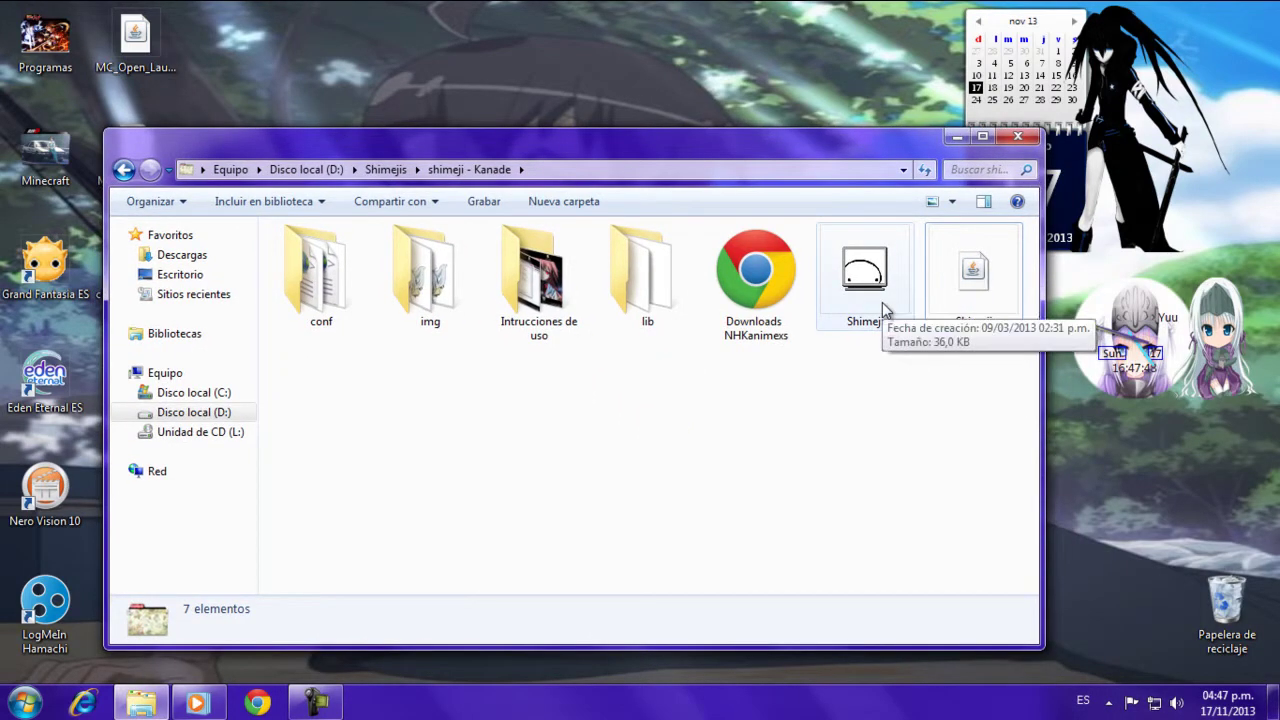
# Try to start the Shimeji application in the shimeji - Kanade folder and decline the offer to show the Java download page.
pyautogui.moveTo(842, 145); pyautogui.dragTo(781, 136)
pyautogui.doubleClick(850, 275)
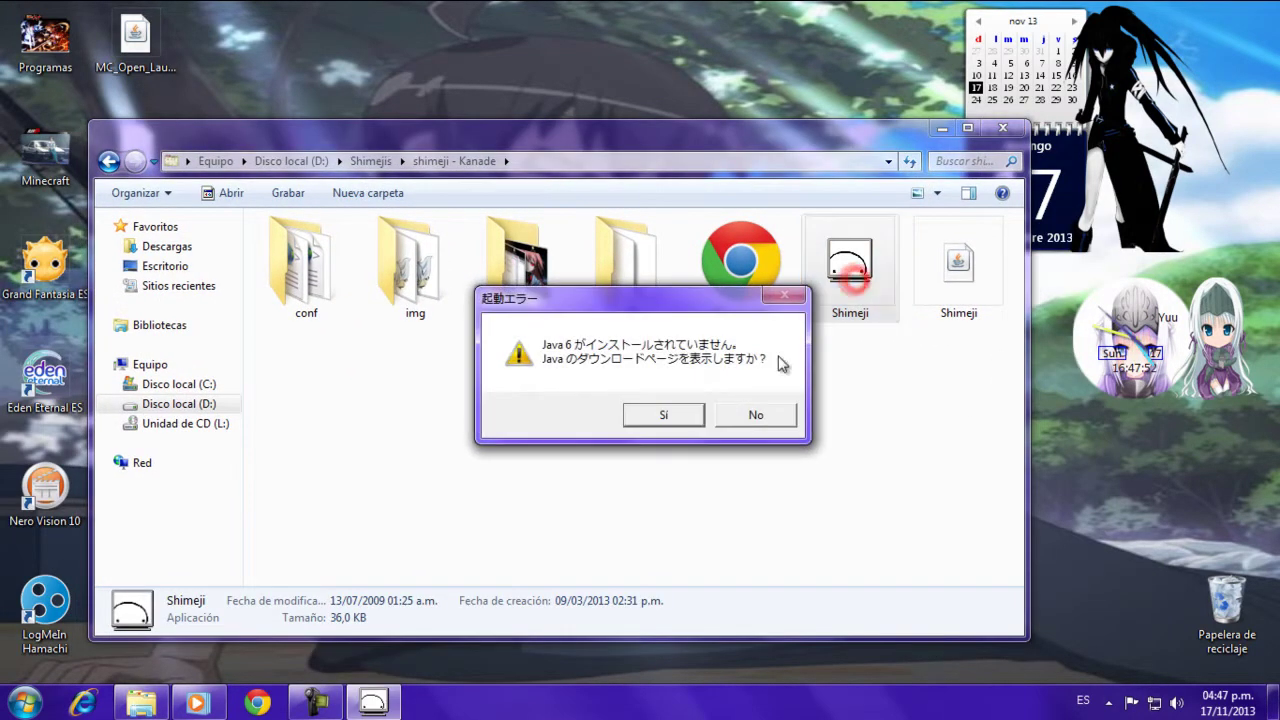
pyautogui.click(770, 417)
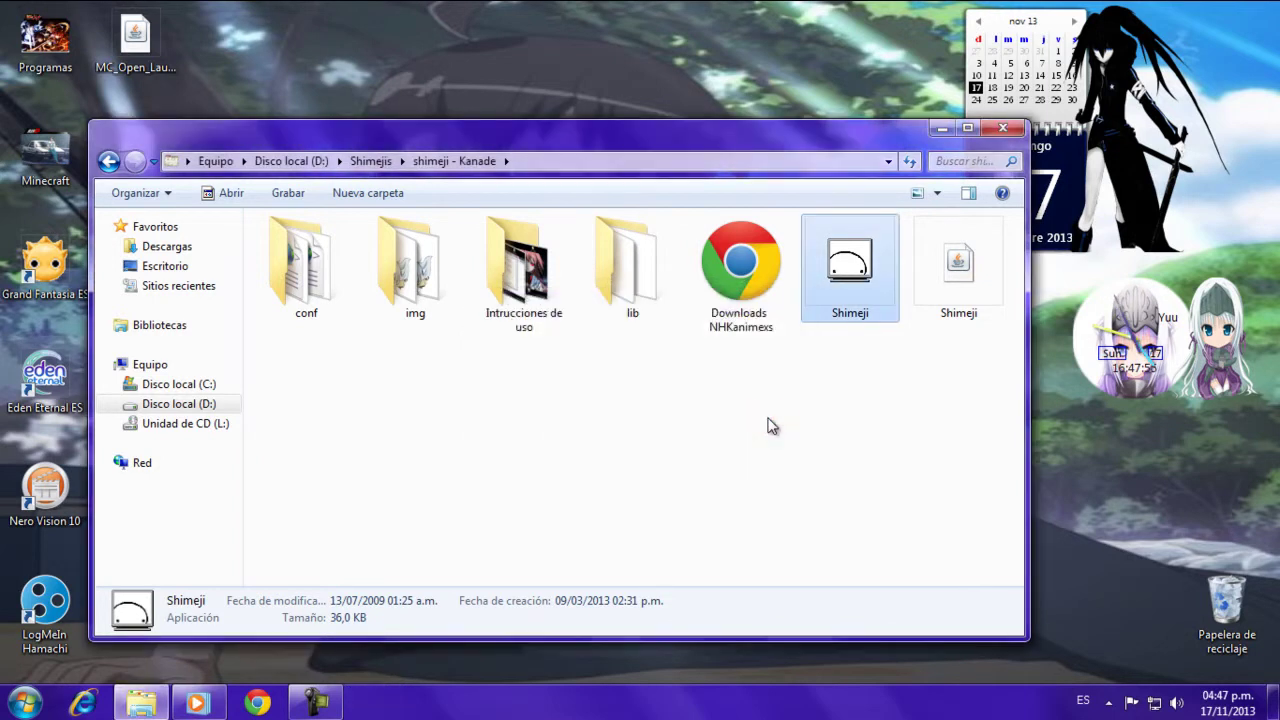
# Launch the Shimeji executable Jar file in shimeji - Kanade and move the mascot next to the Programas desktop icon.
pyautogui.click(855, 396)
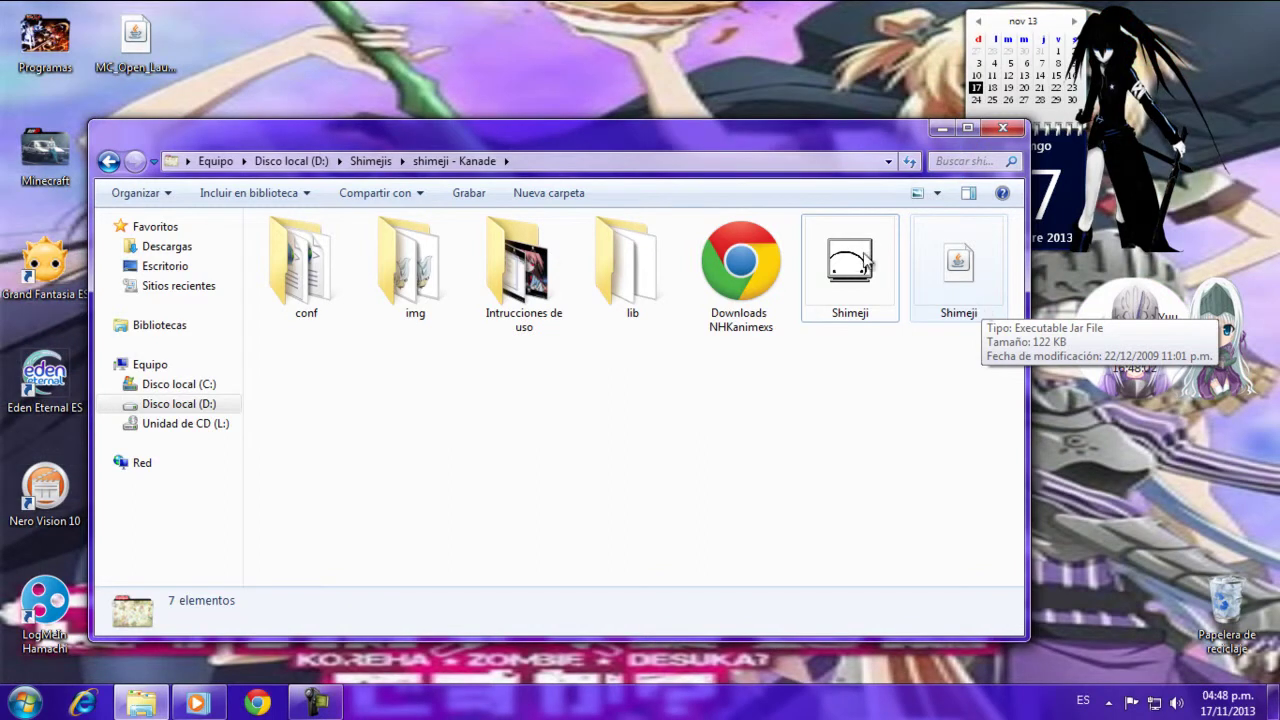
pyautogui.moveTo(611, 134); pyautogui.dragTo(709, 142)
pyautogui.moveTo(912, 147); pyautogui.dragTo(822, 143)
pyautogui.click(959, 258)
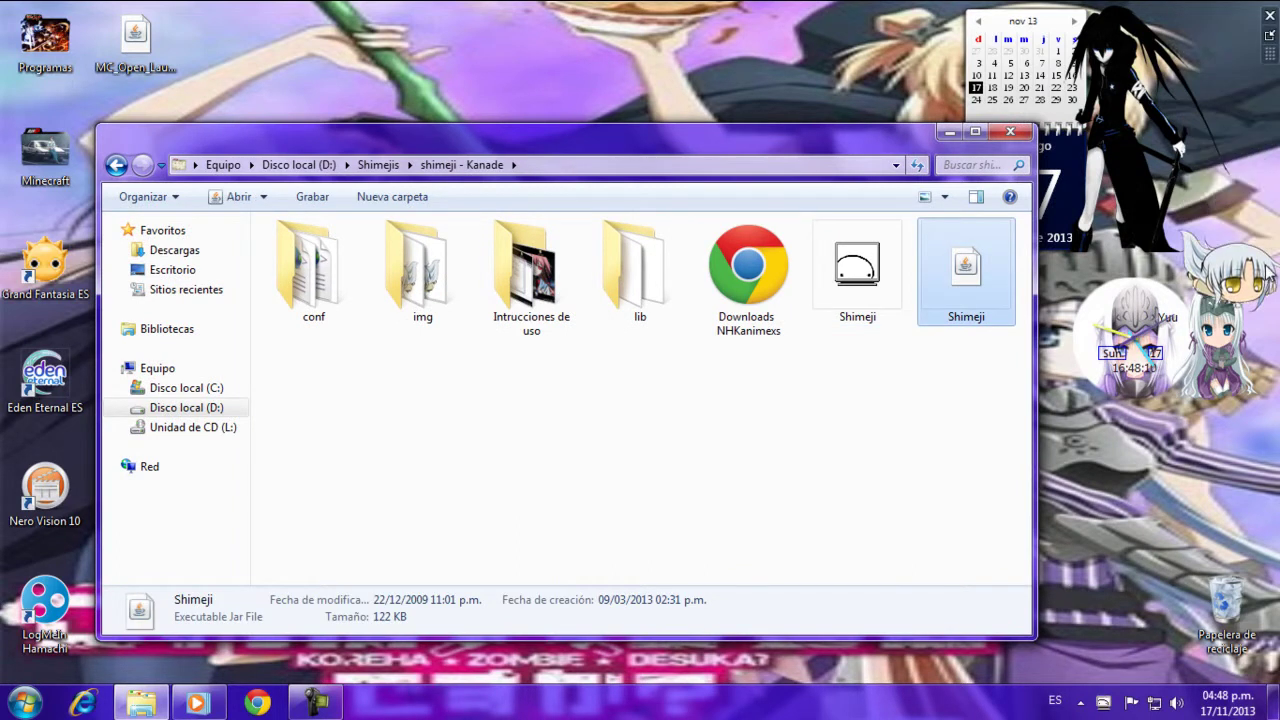
pyautogui.click(1222, 617)
pyautogui.moveTo(1200, 625); pyautogui.dragTo(4, 6)
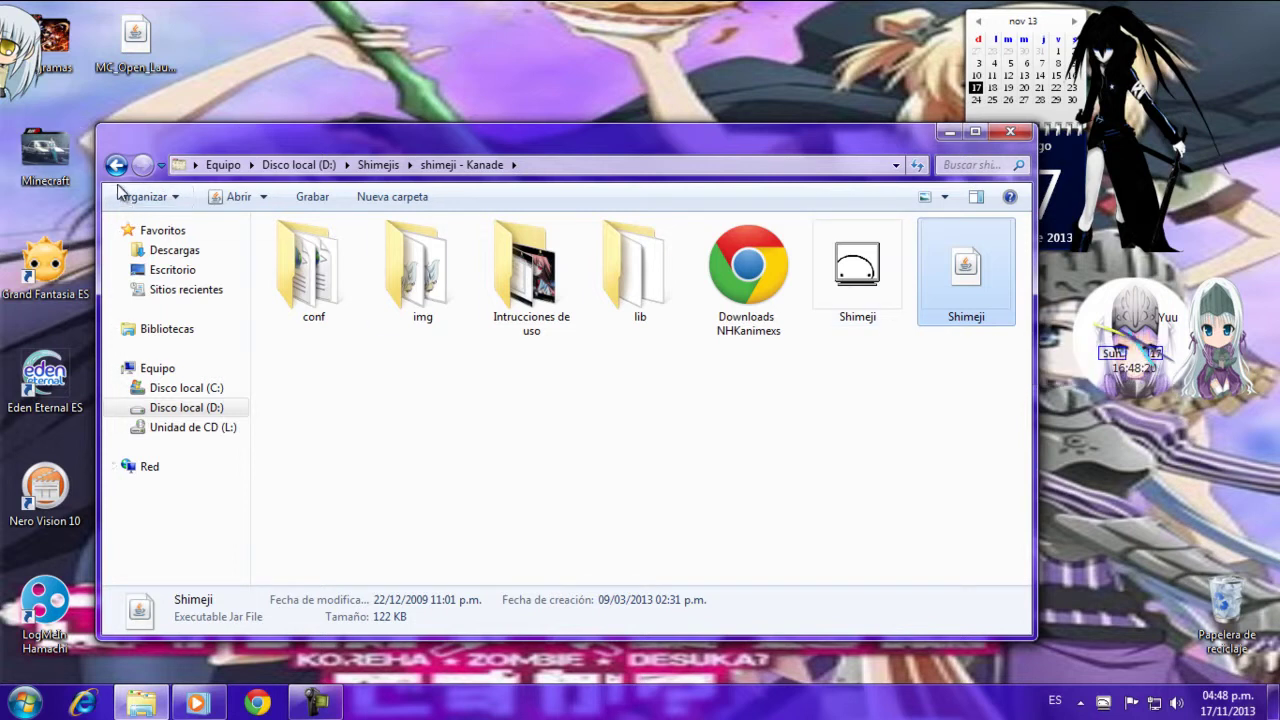
pyautogui.moveTo(869, 287); pyautogui.dragTo(815, 428)
pyautogui.click(815, 428)
pyautogui.moveTo(927, 300); pyautogui.dragTo(993, 318)
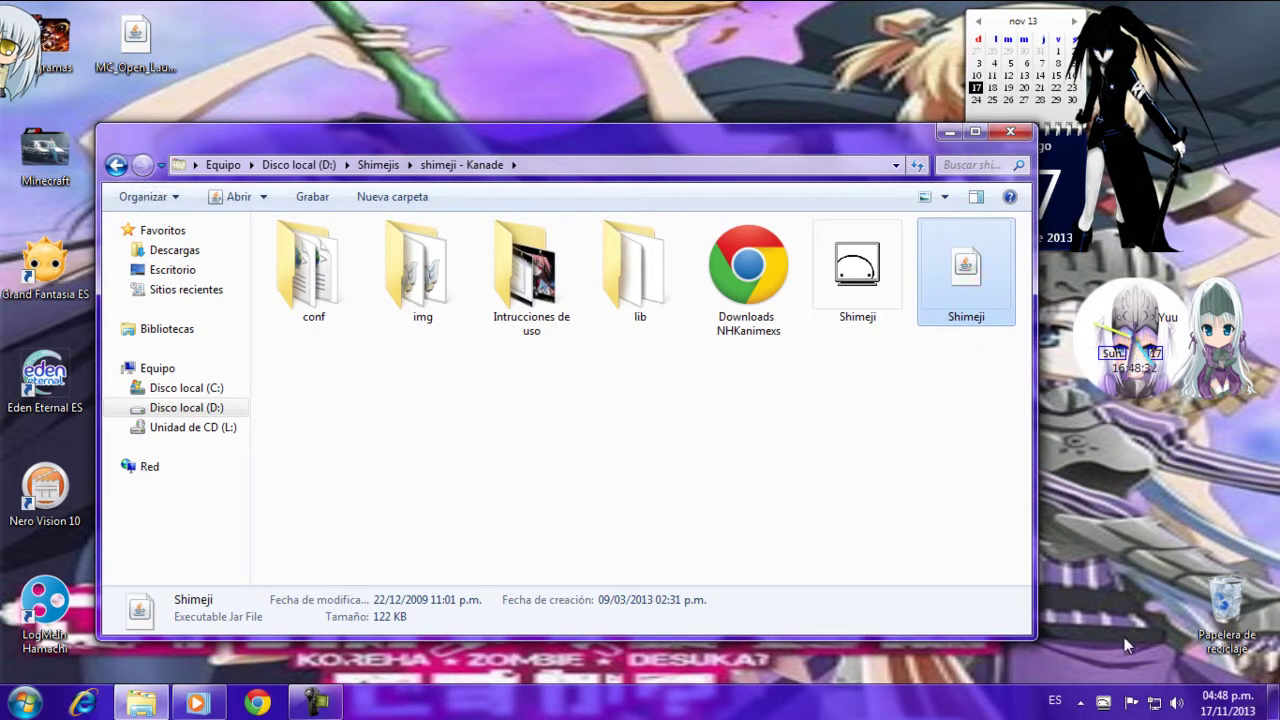
# Open the Drifloon folder inside pockemon1 in Shimejis and show its files as tiles.
pyautogui.click(116, 164)
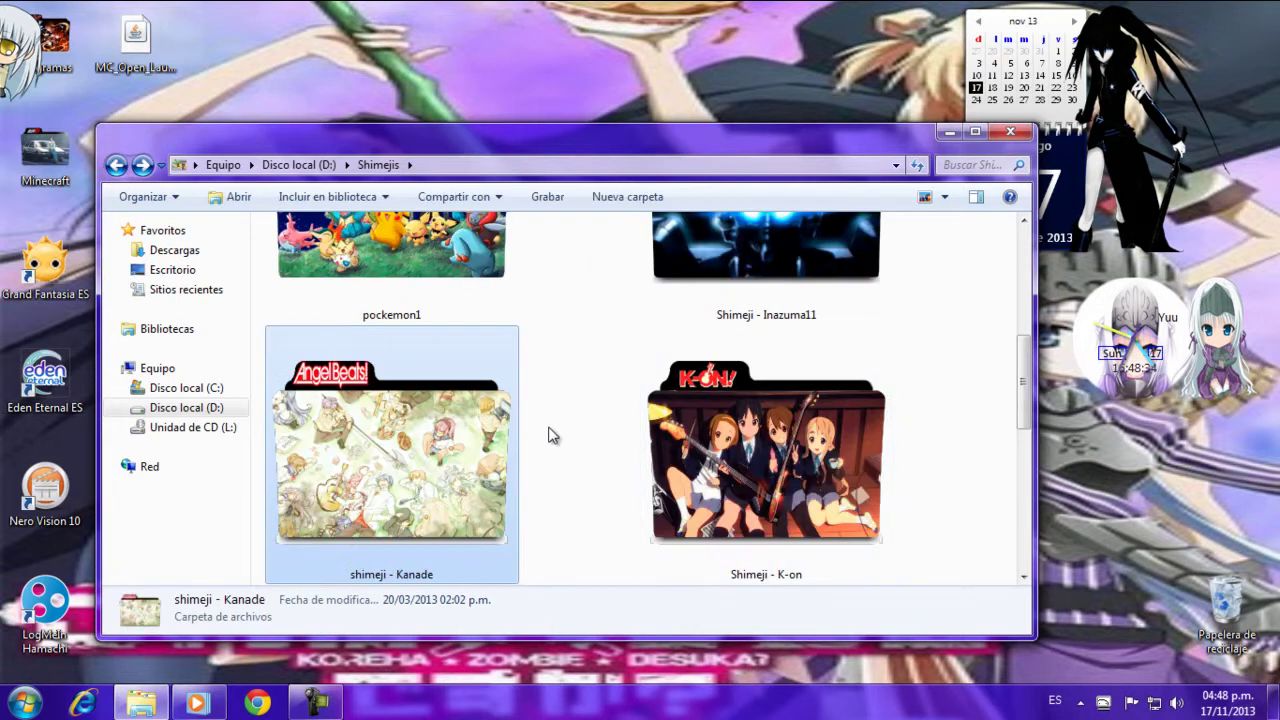
pyautogui.doubleClick(390, 255)
pyautogui.doubleClick(620, 312)
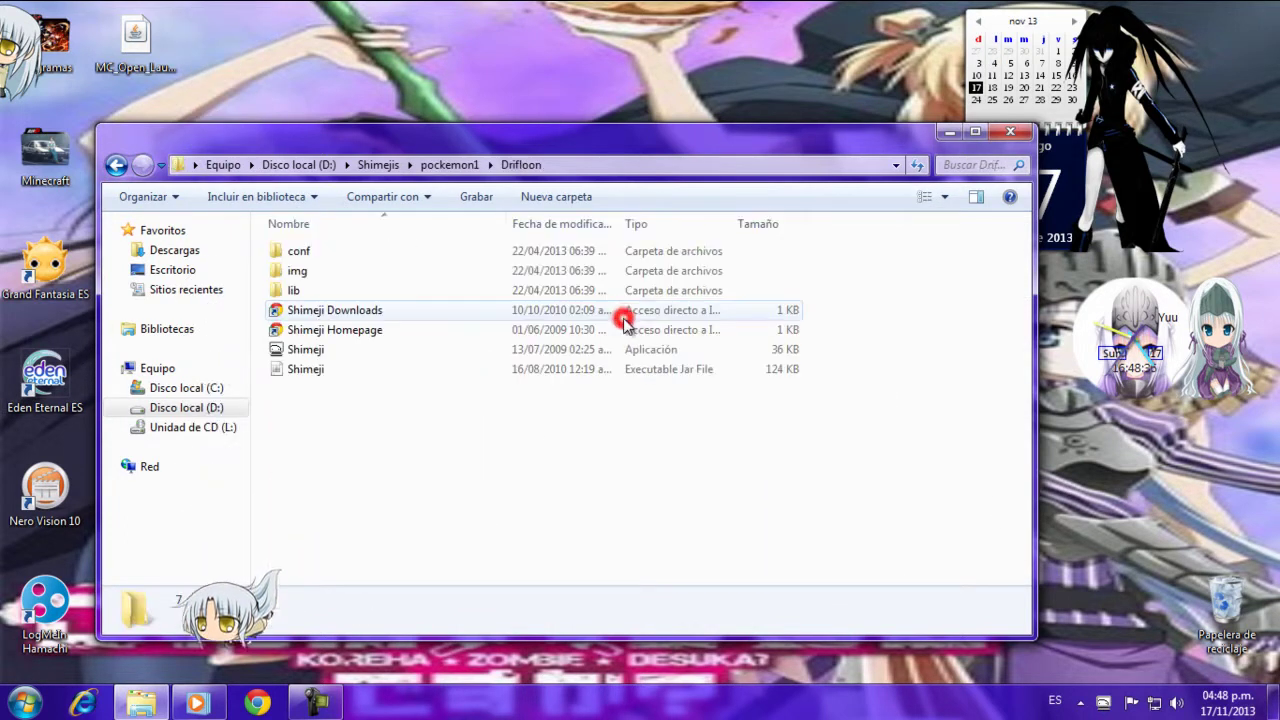
pyautogui.click(914, 194)
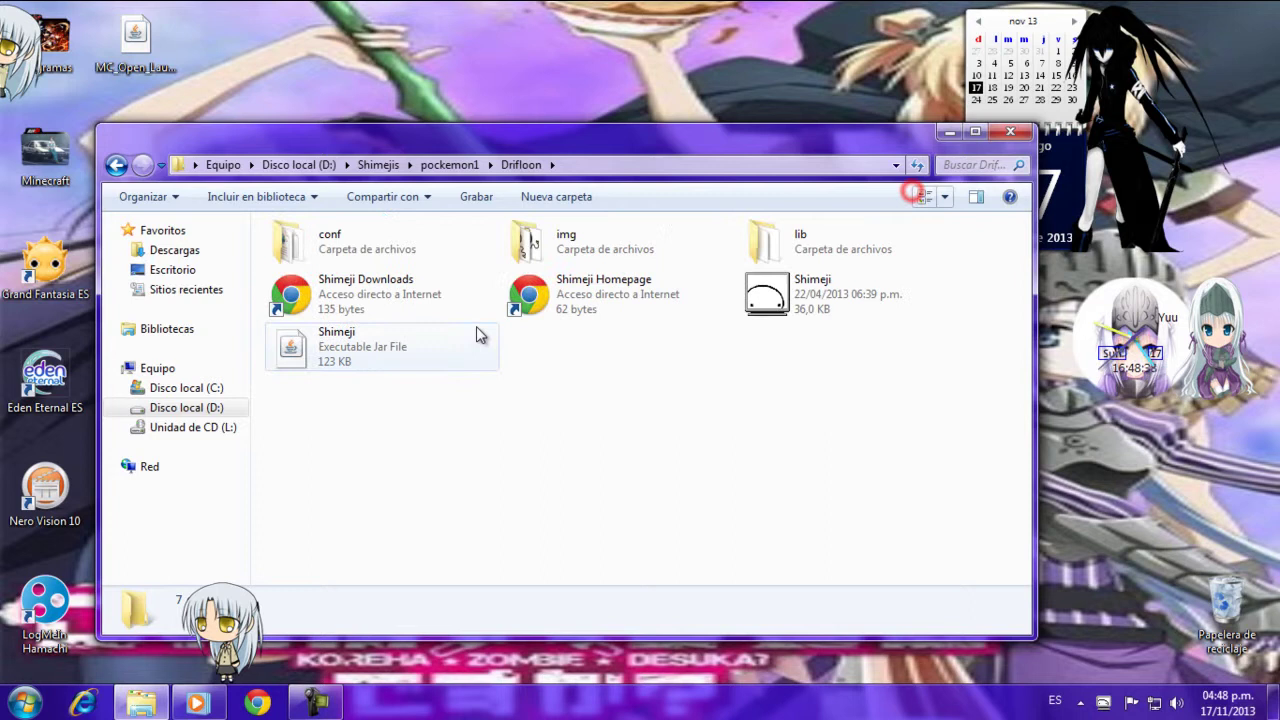
# Try the Shimeji application in the Drifloon folder, and launch the folder's Shimeji executable Jar file.
pyautogui.doubleClick(805, 325)
pyautogui.click(764, 410)
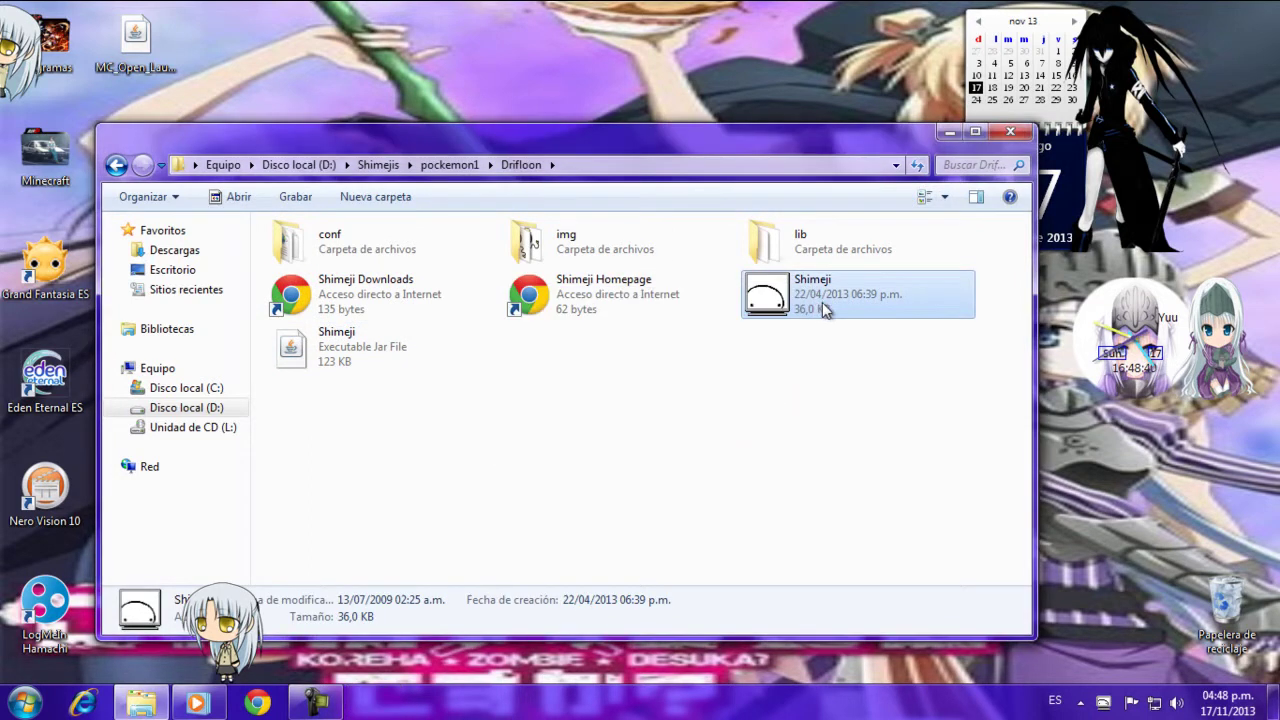
pyautogui.click(372, 350)
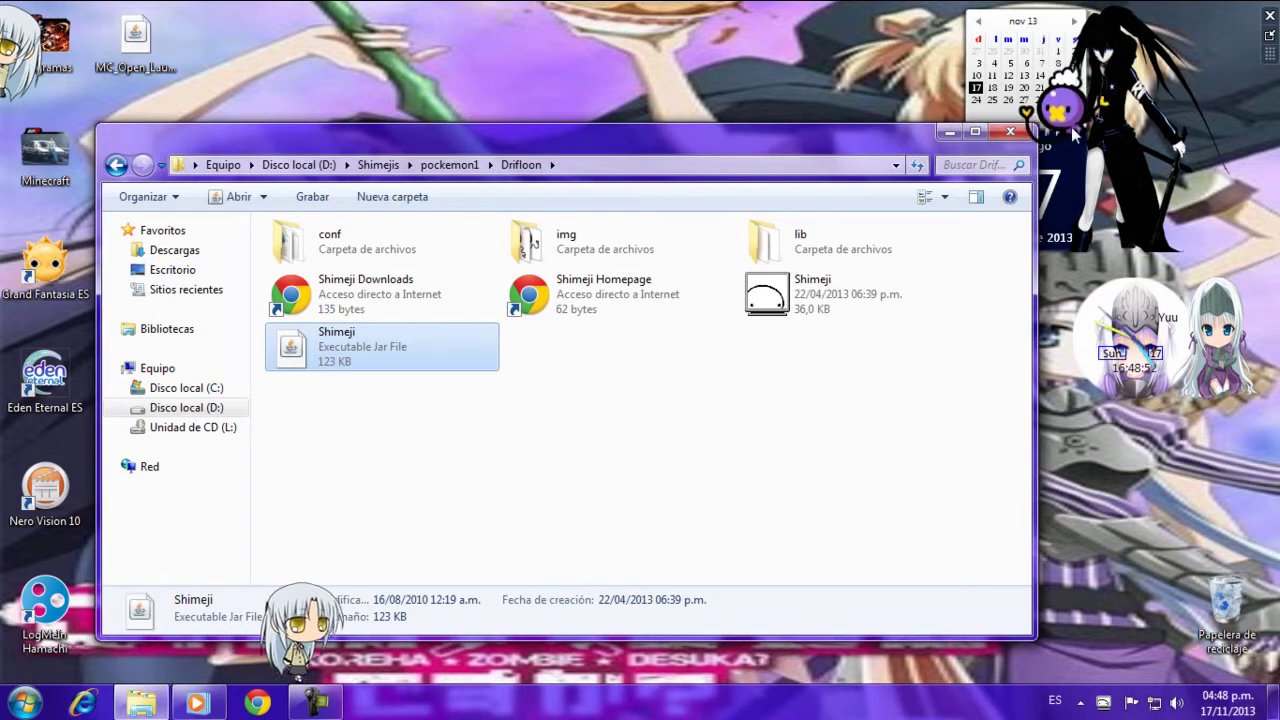
# Go to the Ditto folder inside pockemon1 and launch its Shimeji executable Jar file.
pyautogui.click(116, 164)
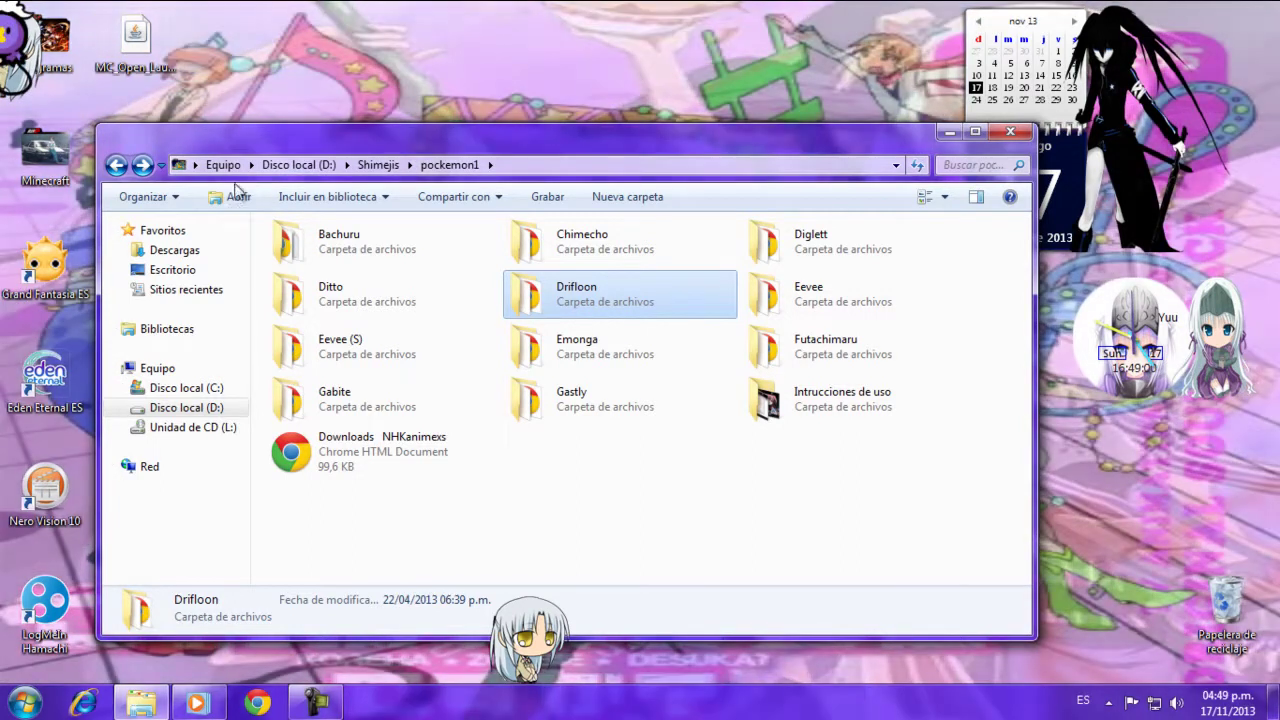
pyautogui.click(116, 164)
pyautogui.doubleClick(503, 458)
pyautogui.doubleClick(320, 282)
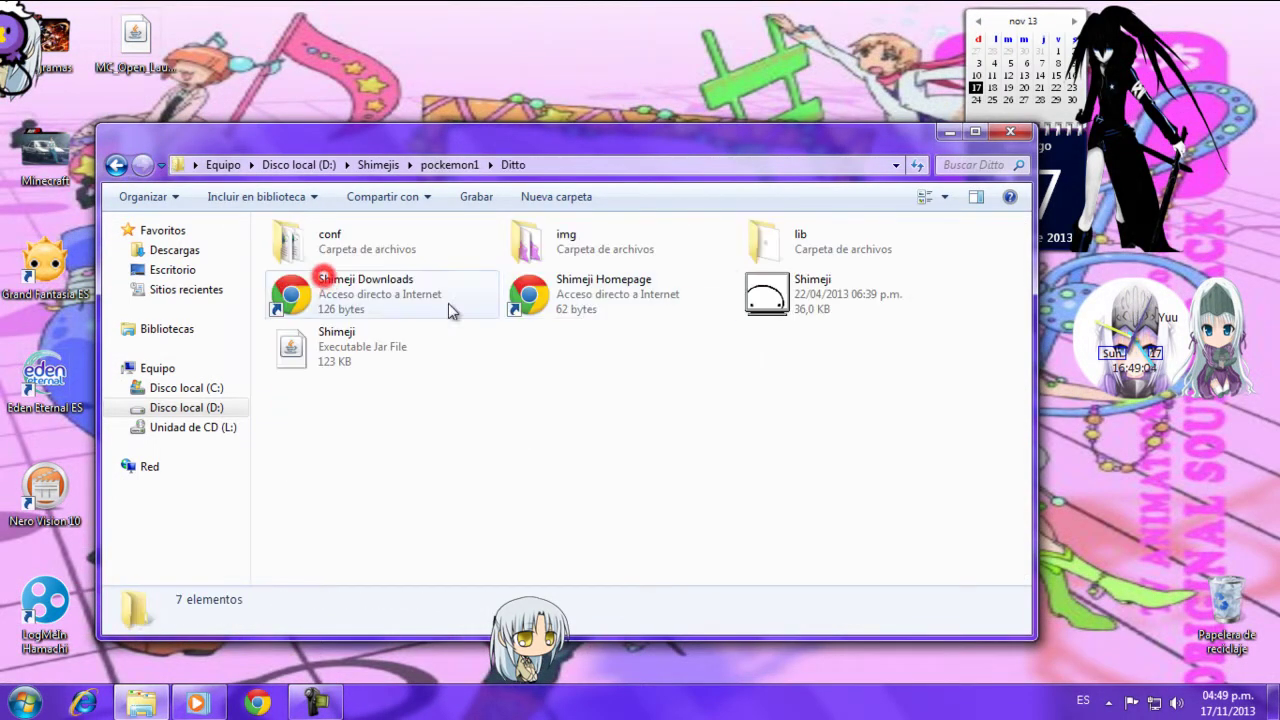
pyautogui.doubleClick(407, 358)
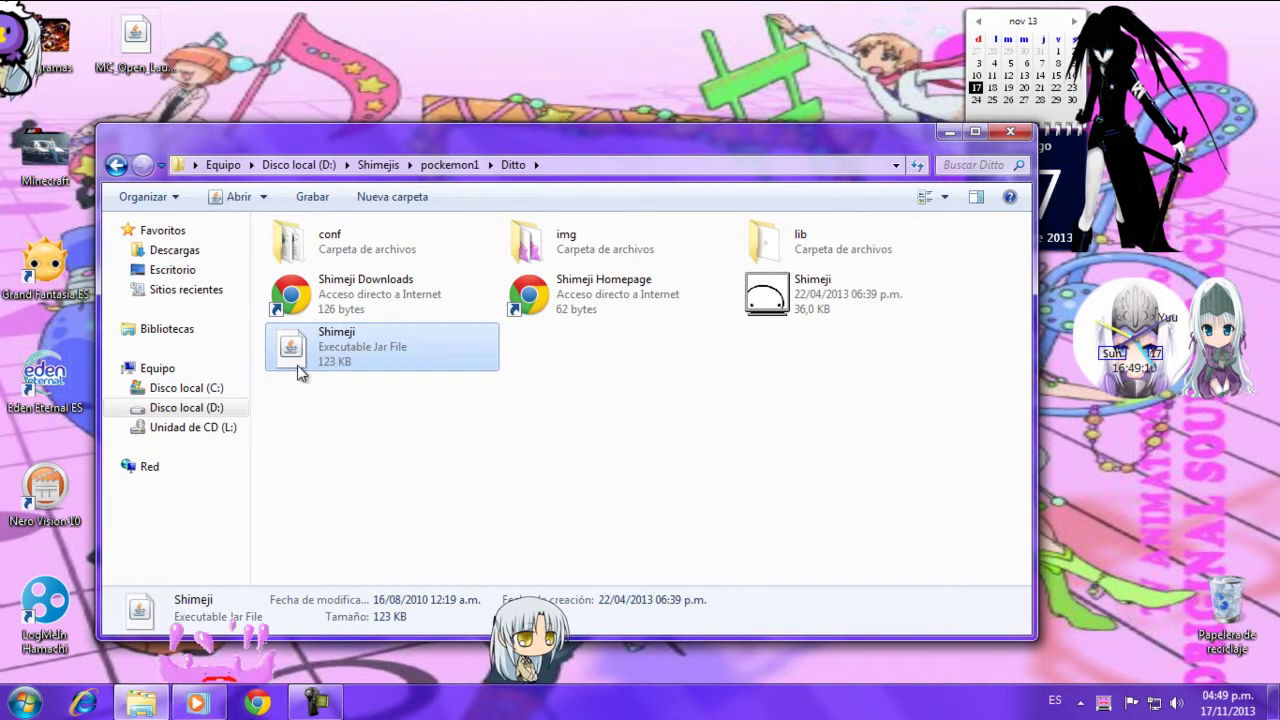
# Return to the pockemon1 folder and move the running Pokémon mascots around the desktop.
pyautogui.click(116, 165)
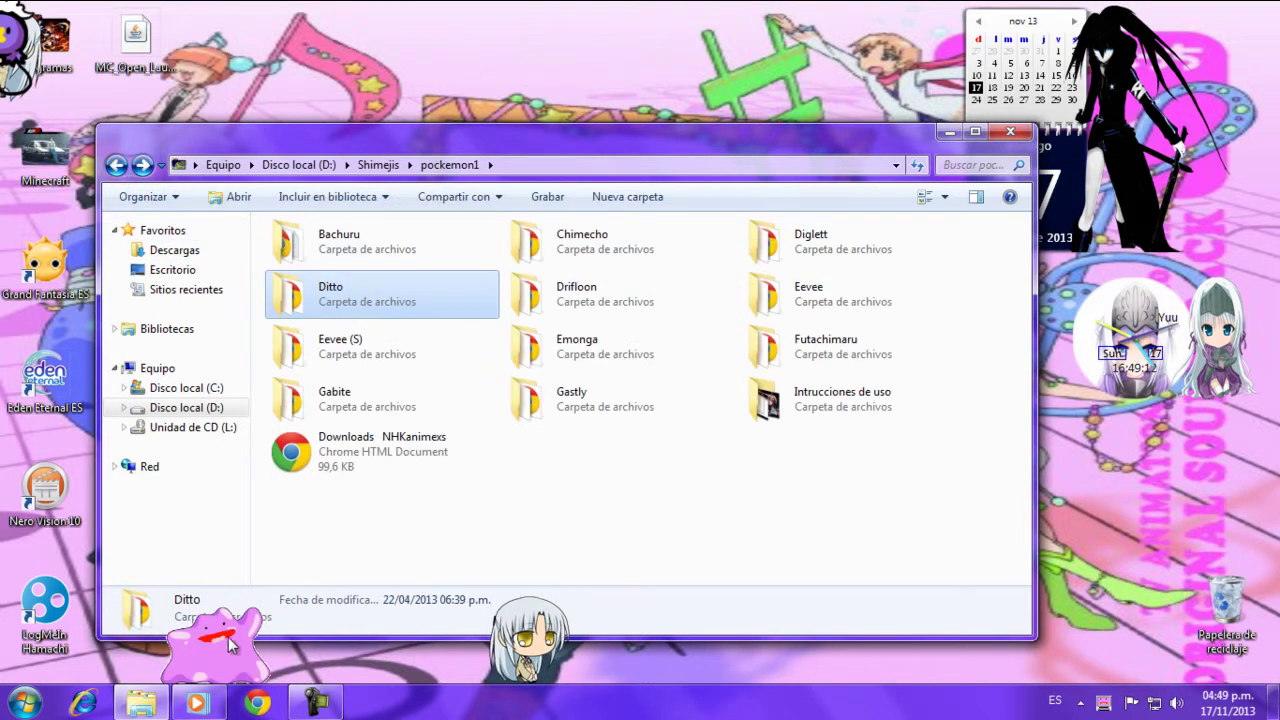
pyautogui.moveTo(316, 472); pyautogui.dragTo(360, 600)
pyautogui.click(316, 572)
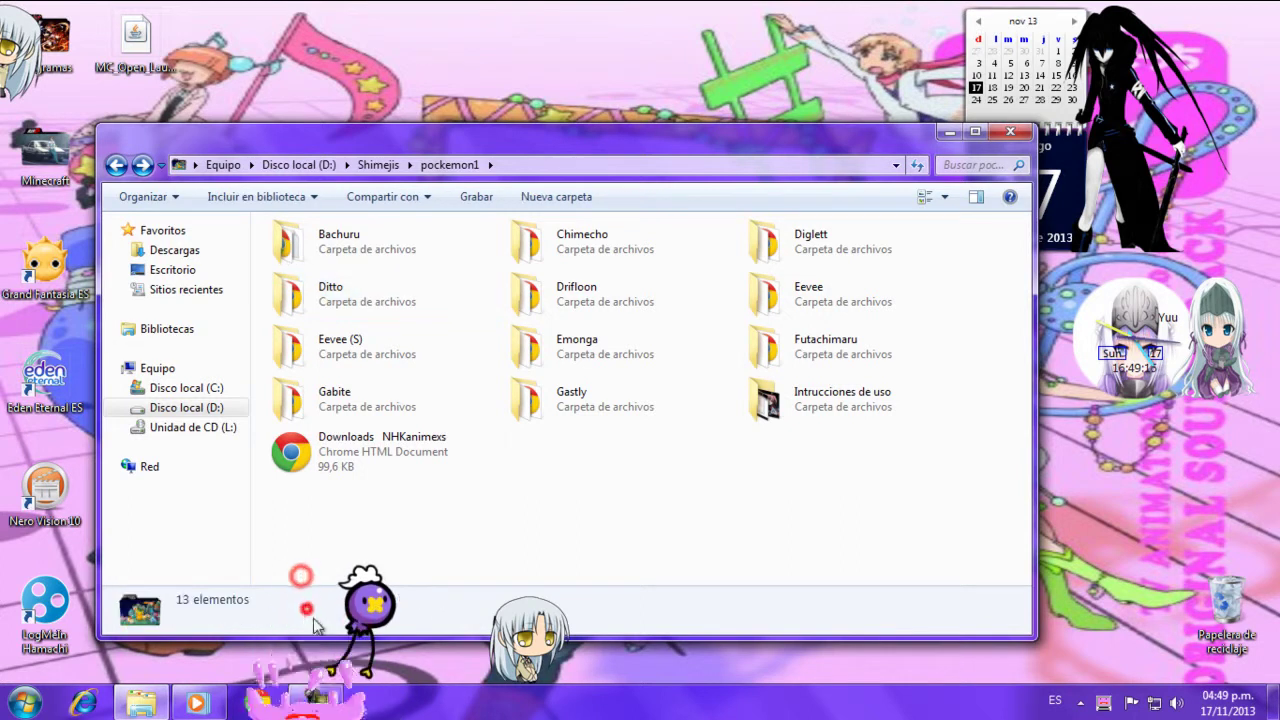
pyautogui.moveTo(325, 675); pyautogui.dragTo(600, 440)
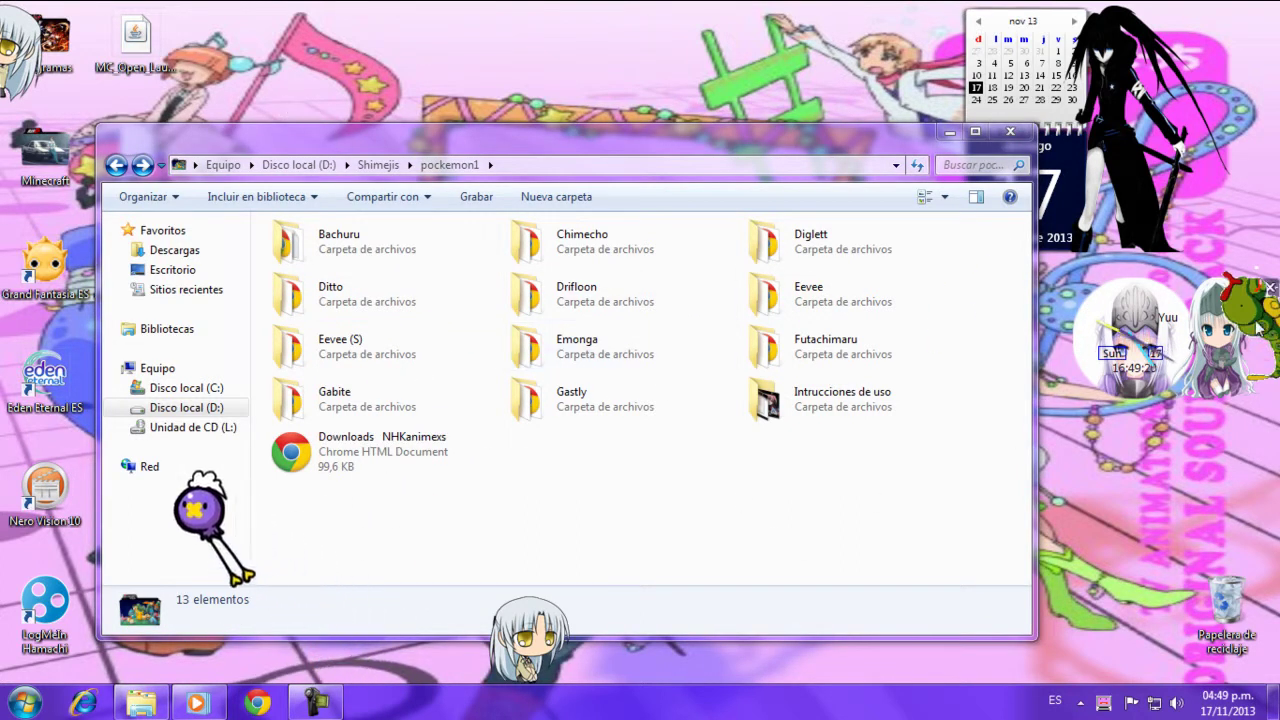
# Go back to Shimejis and open the Naruto - Itachi folder inside Shimeji - Naruto.
pyautogui.click(116, 164)
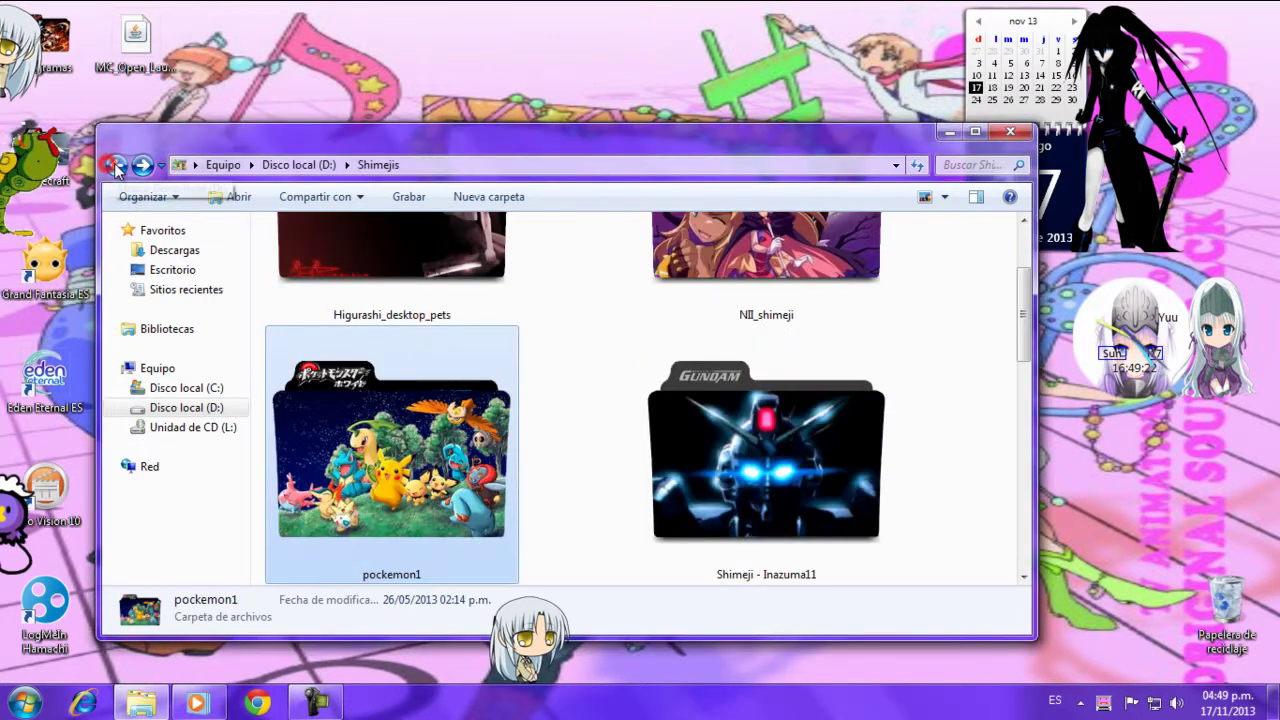
pyautogui.scroll(-2, 670, 545)
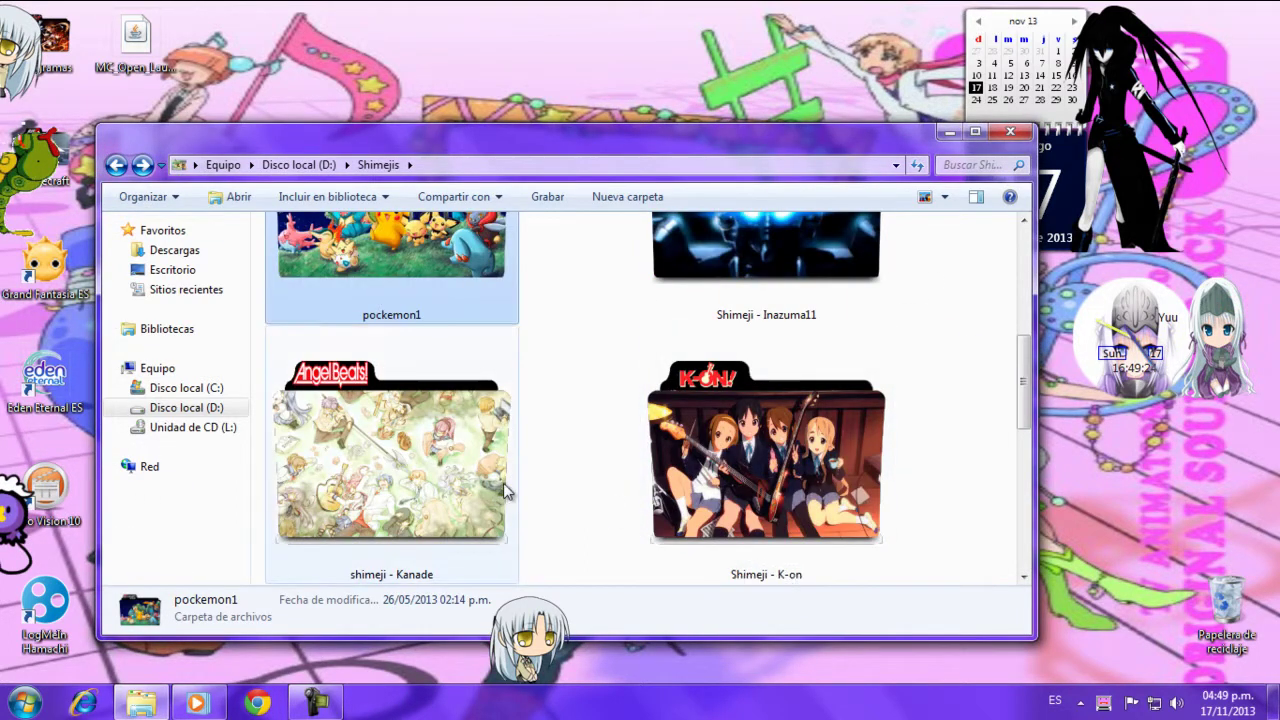
pyautogui.scroll(-2, 505, 490)
pyautogui.doubleClick(463, 480)
pyautogui.doubleClick(377, 287)
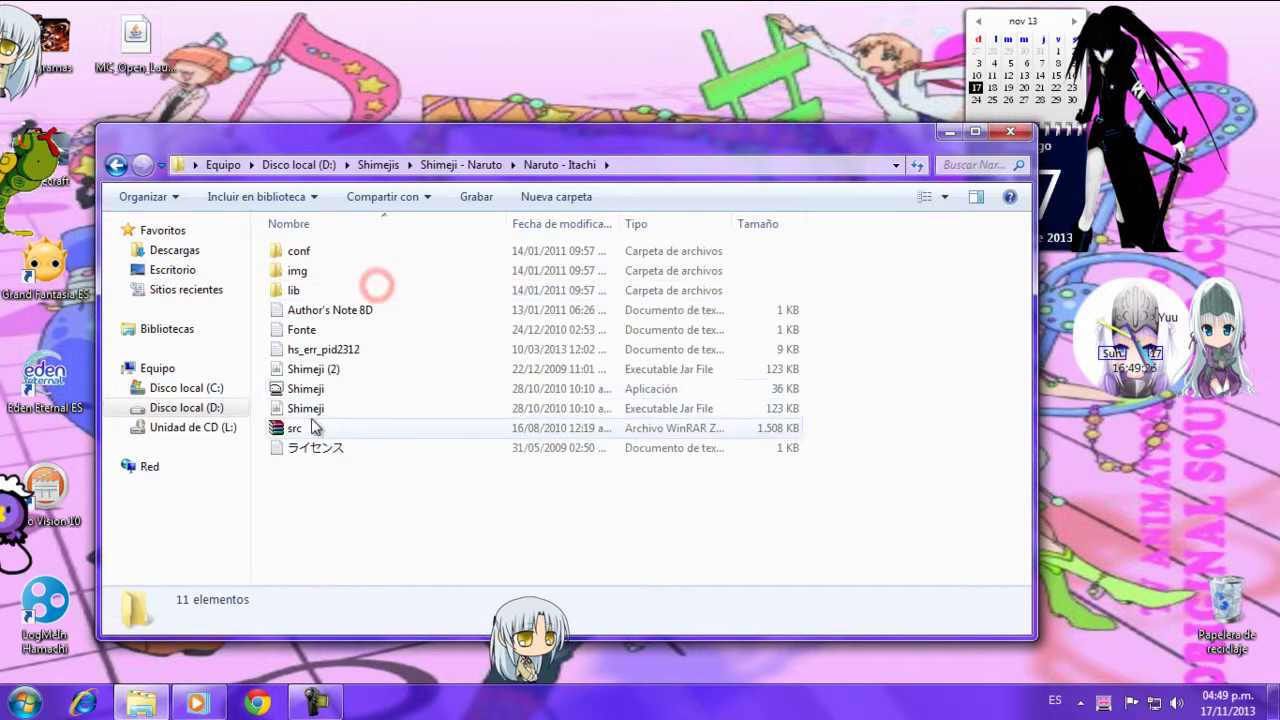
# Show the Naruto - Itachi files as tiles and launch the Shimeji (2) executable Jar file.
pyautogui.click(307, 408)
pyautogui.click(924, 196)
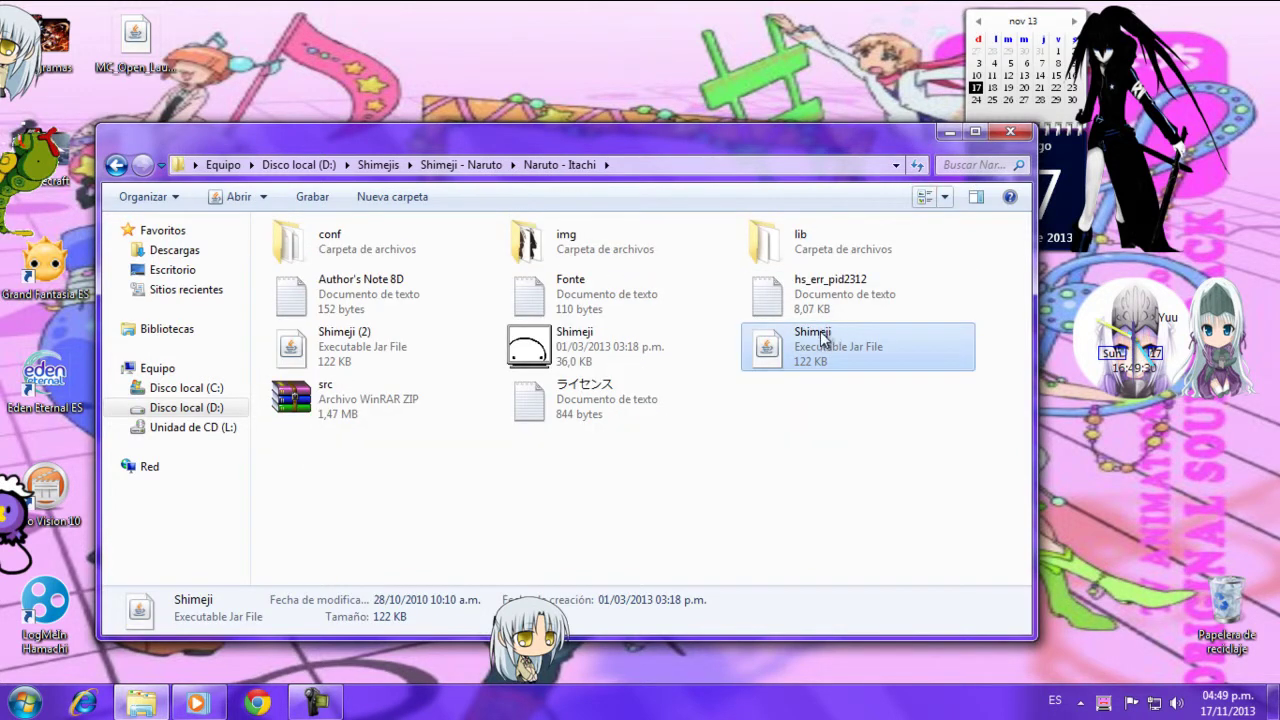
pyautogui.click(354, 353)
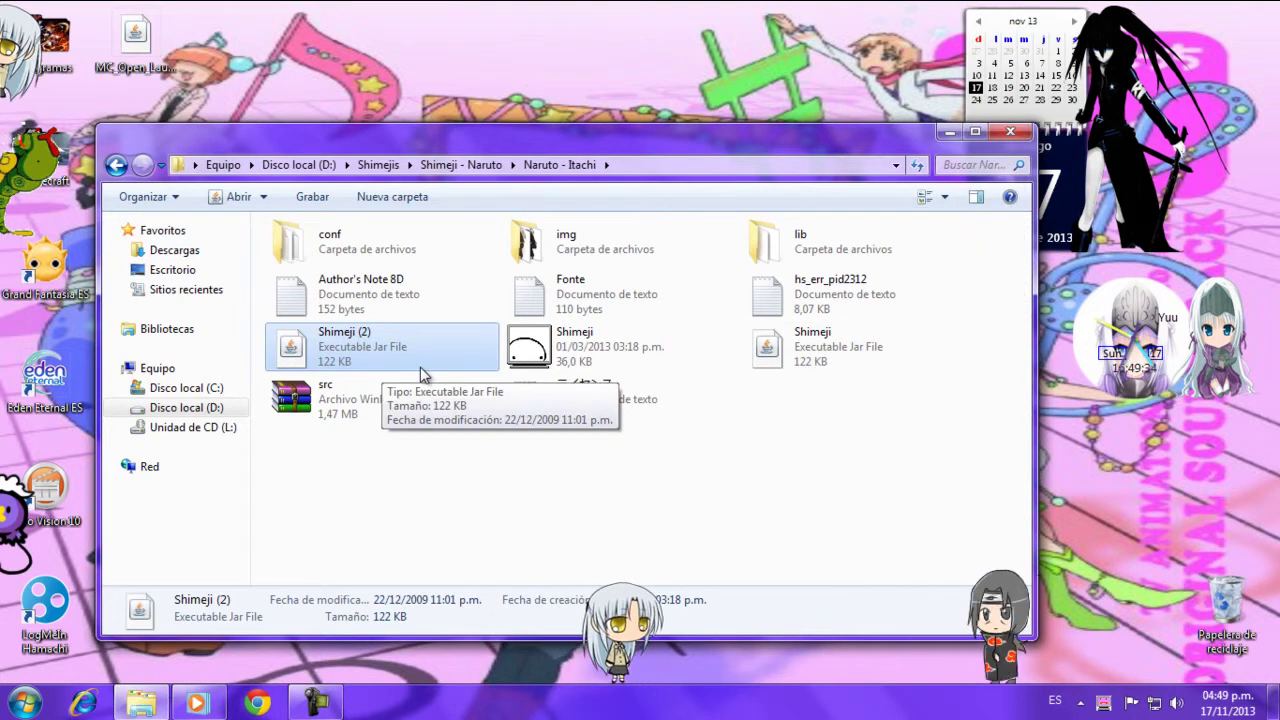
# Launch the Shimeji executable Jar file in Naruto - Itachi and open the sibling Naruto - Hinata Hyuga folder.
pyautogui.click(823, 353)
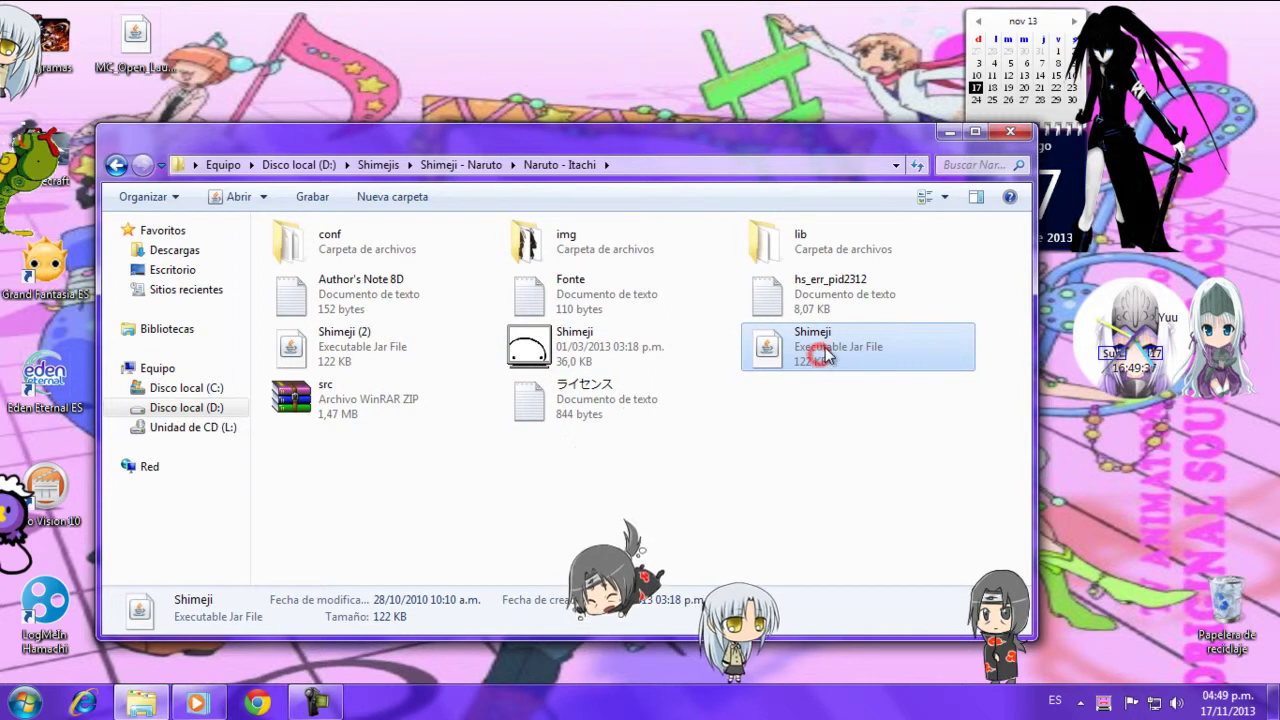
pyautogui.click(116, 165)
pyautogui.doubleClick(360, 273)
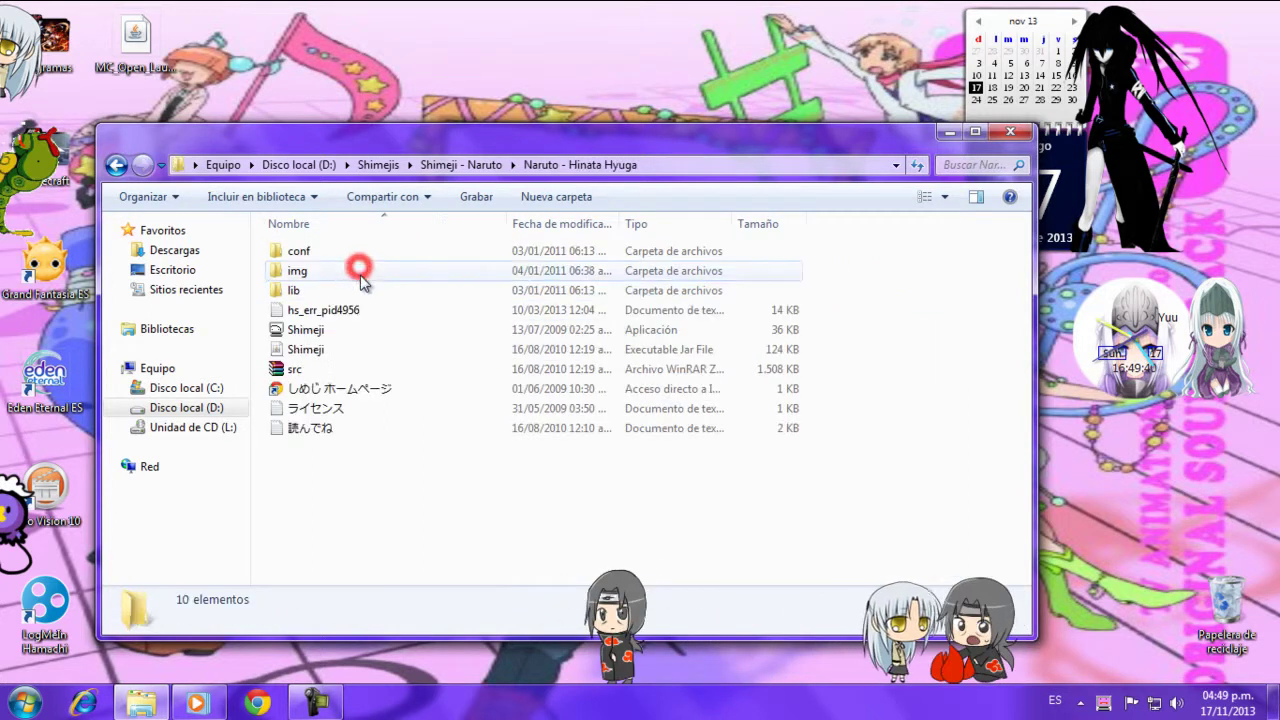
# Show the Naruto - Hinata Hyuga files as tiles, launch the Shimeji executable Jar file and move the Hinata mascot.
pyautogui.click(925, 198)
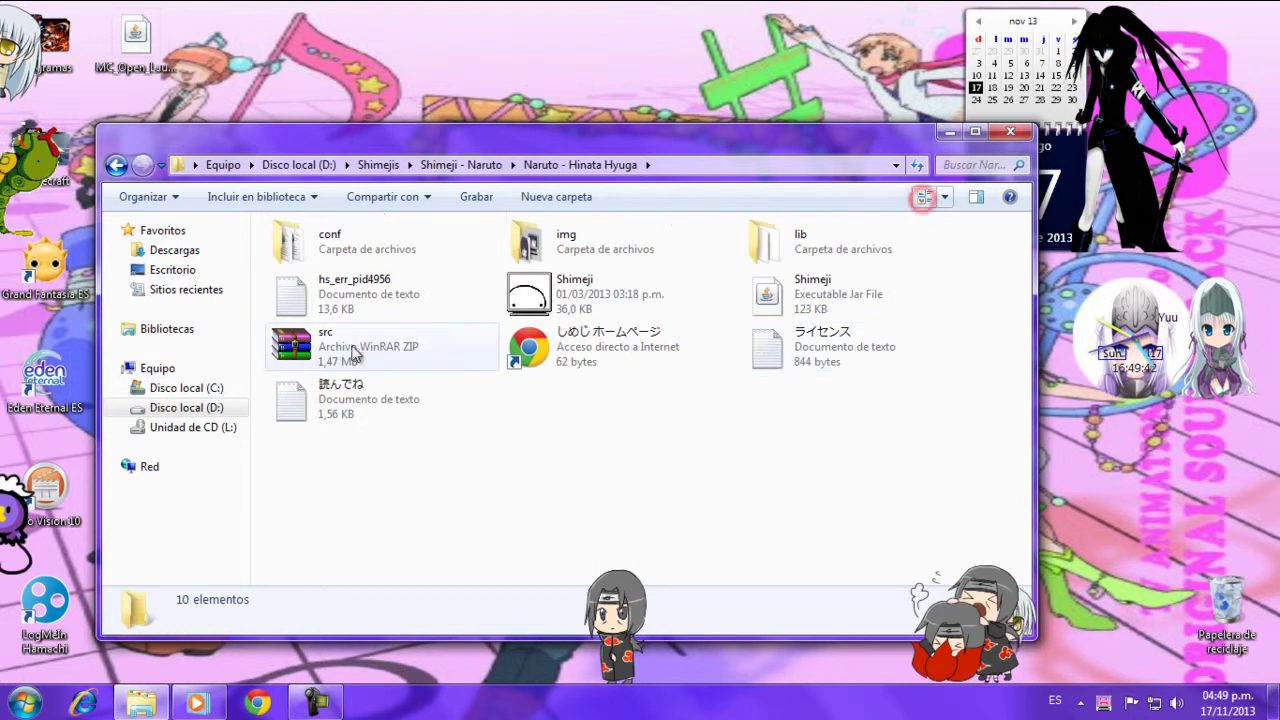
pyautogui.click(848, 290)
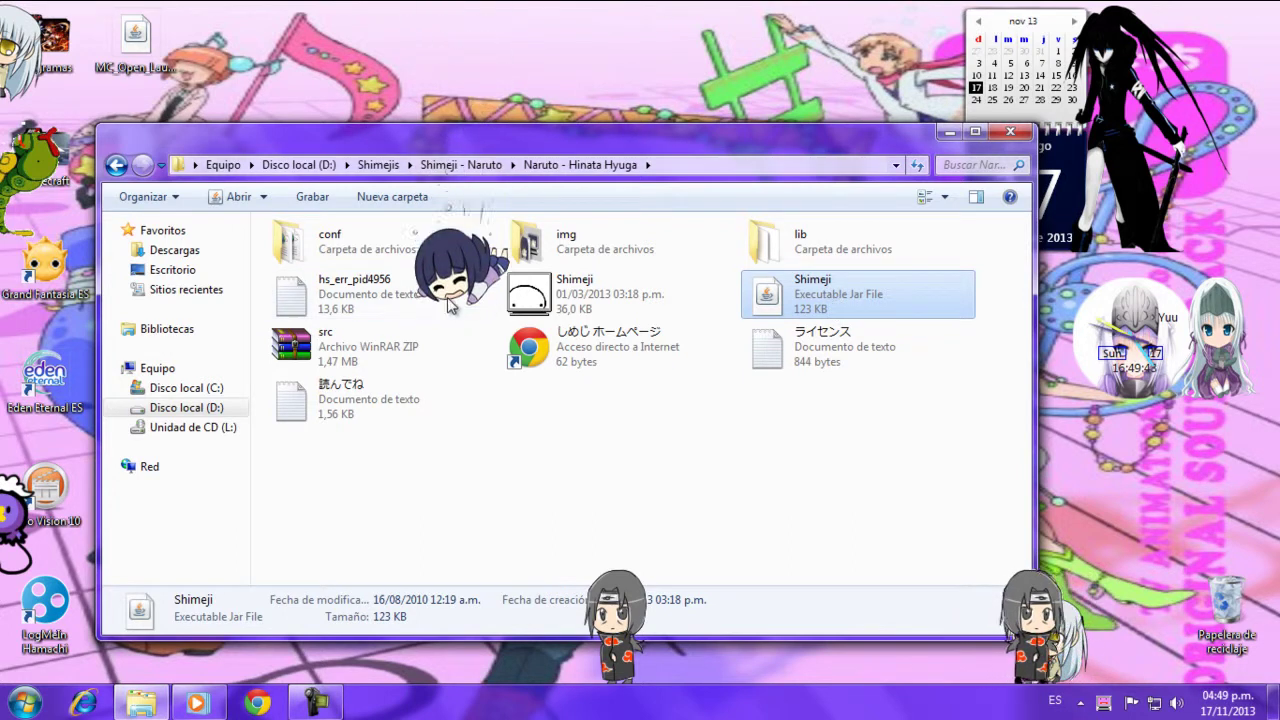
pyautogui.moveTo(483, 625); pyautogui.dragTo(771, 272)
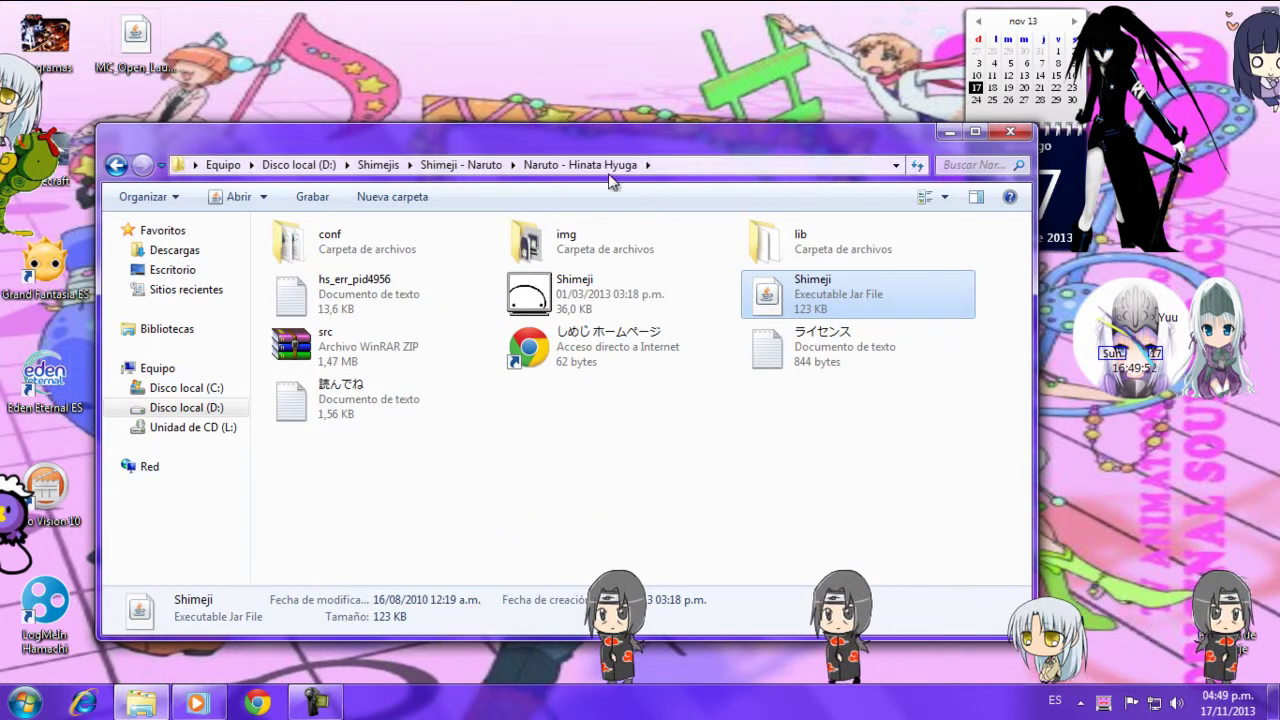
# Return to the Shimejis folder and look through the available character folders.
pyautogui.click(117, 165)
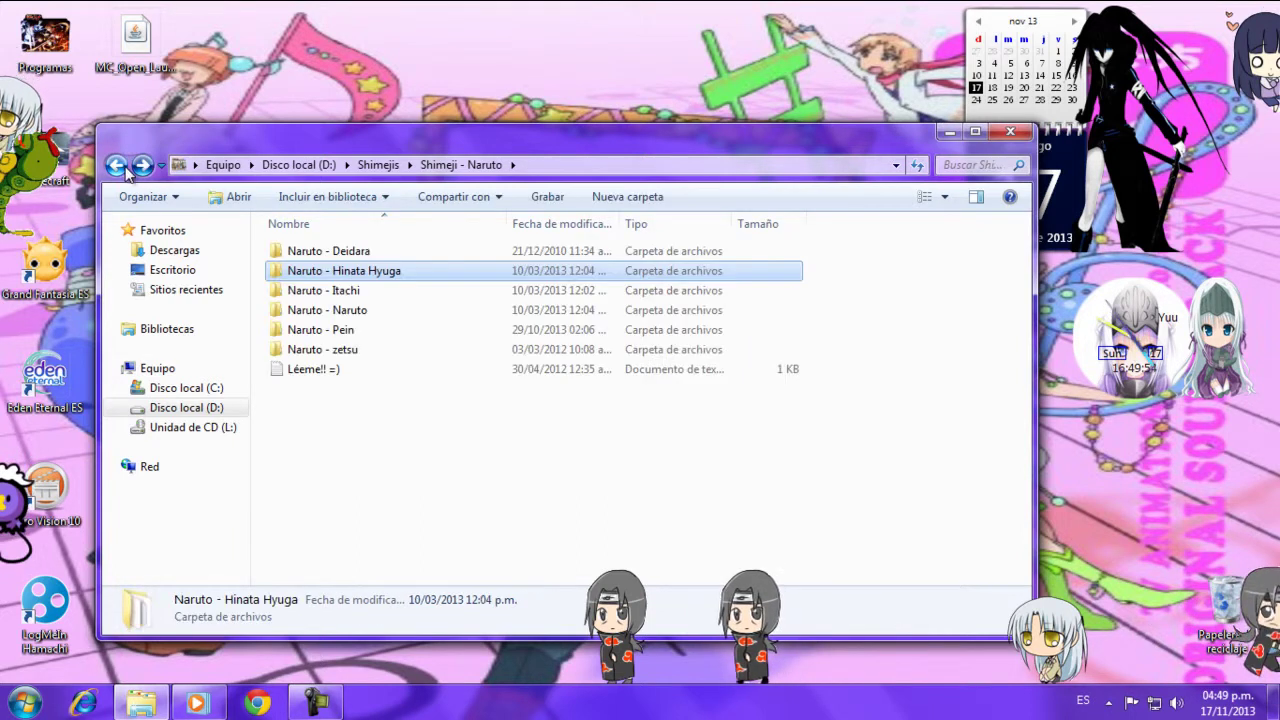
pyautogui.click(119, 166)
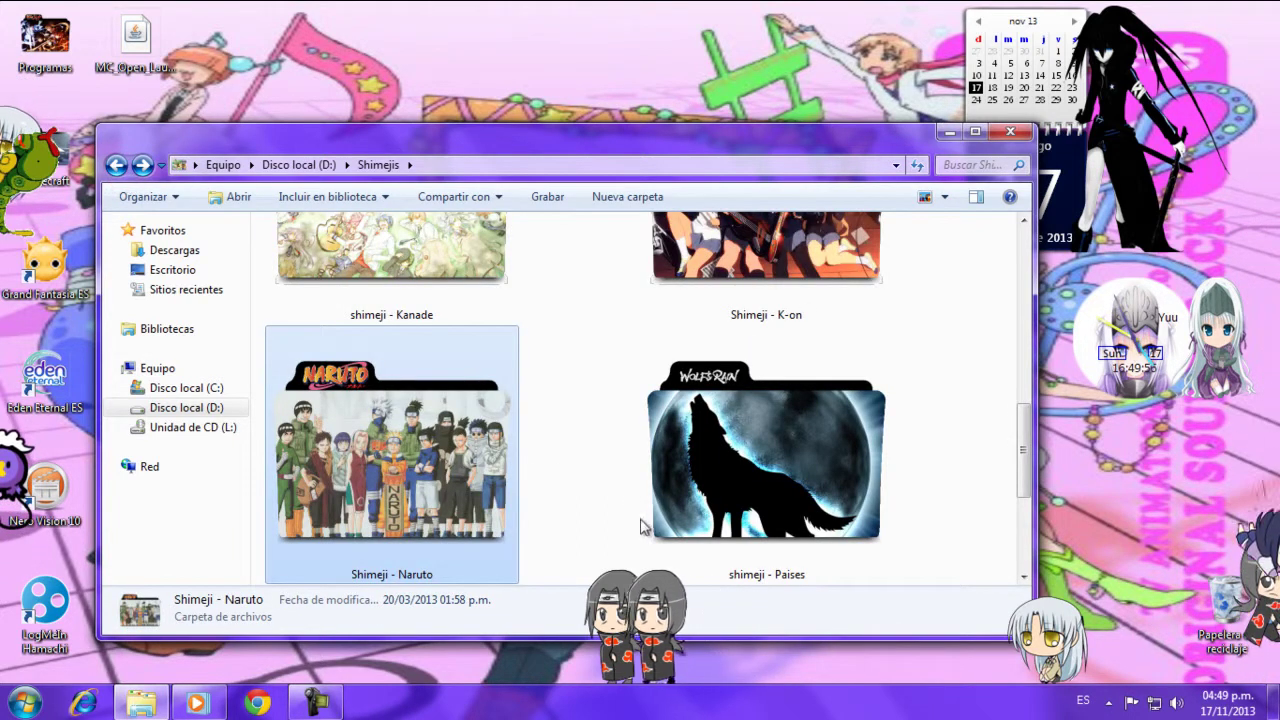
pyautogui.scroll(-2, 617, 509)
pyautogui.scroll(5, 614, 505)
pyautogui.click(614, 505)
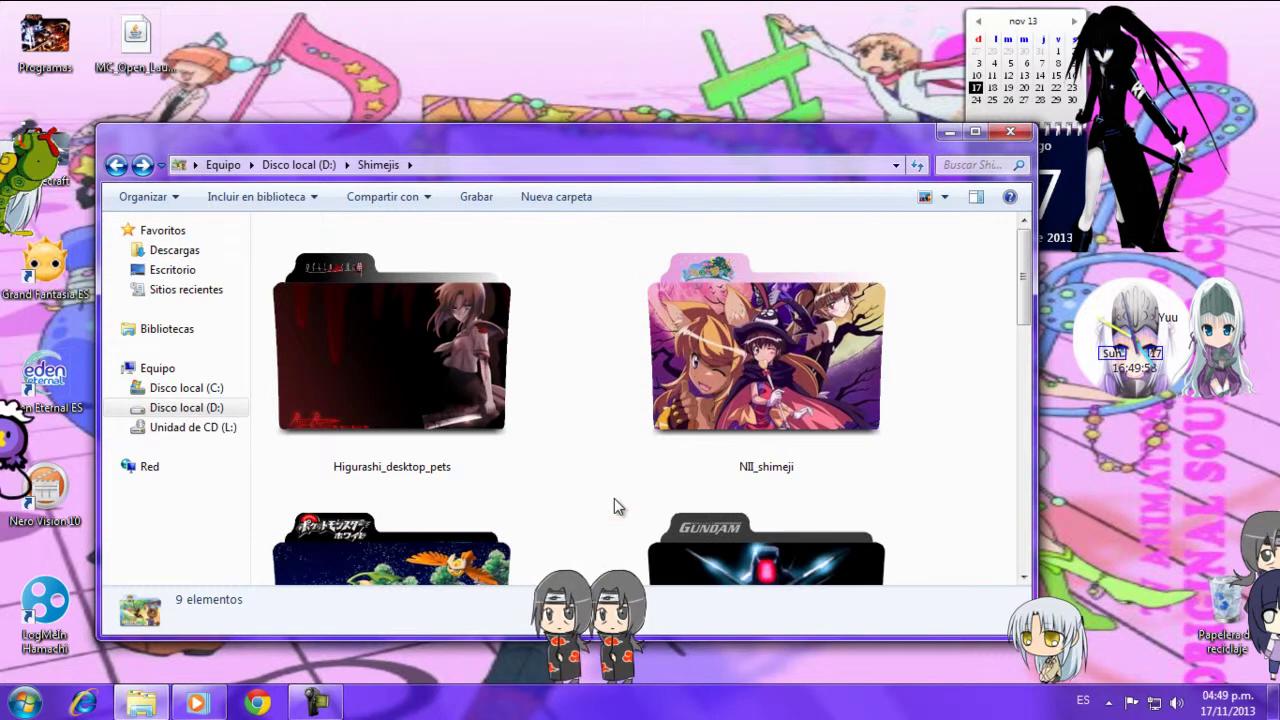
pyautogui.scroll(-5, 614, 505)
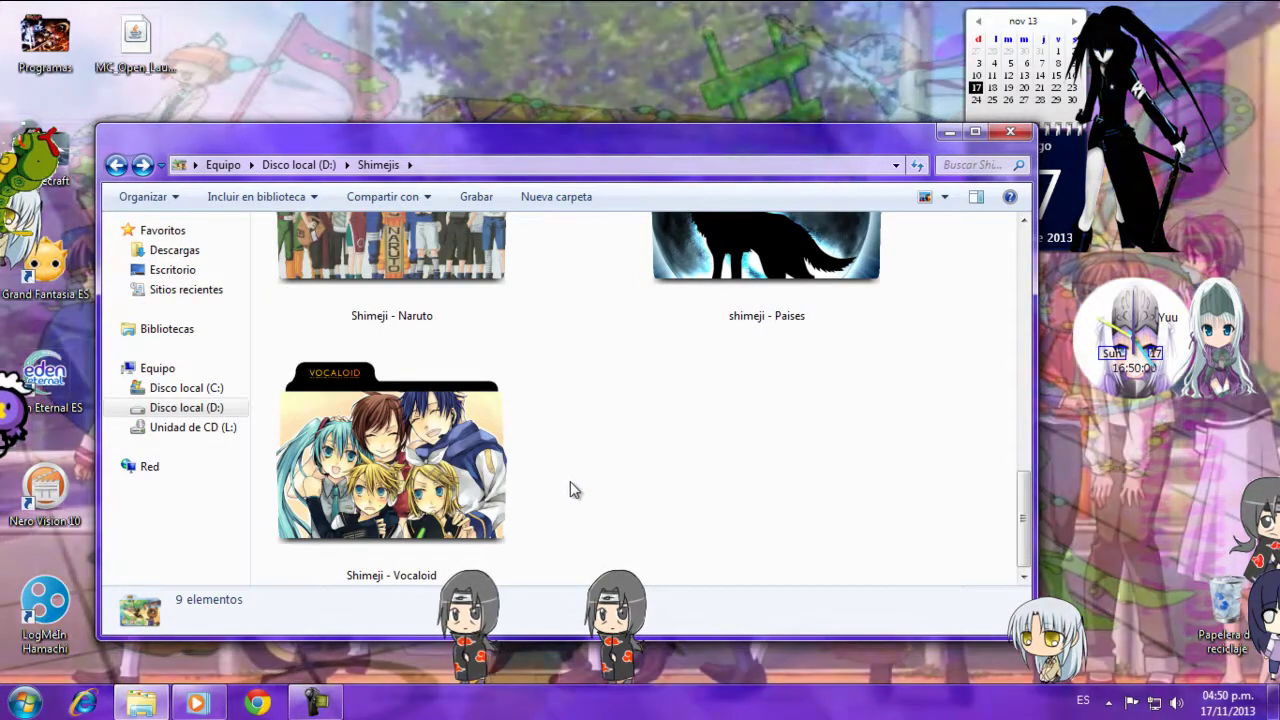
pyautogui.scroll(5, 570, 482)
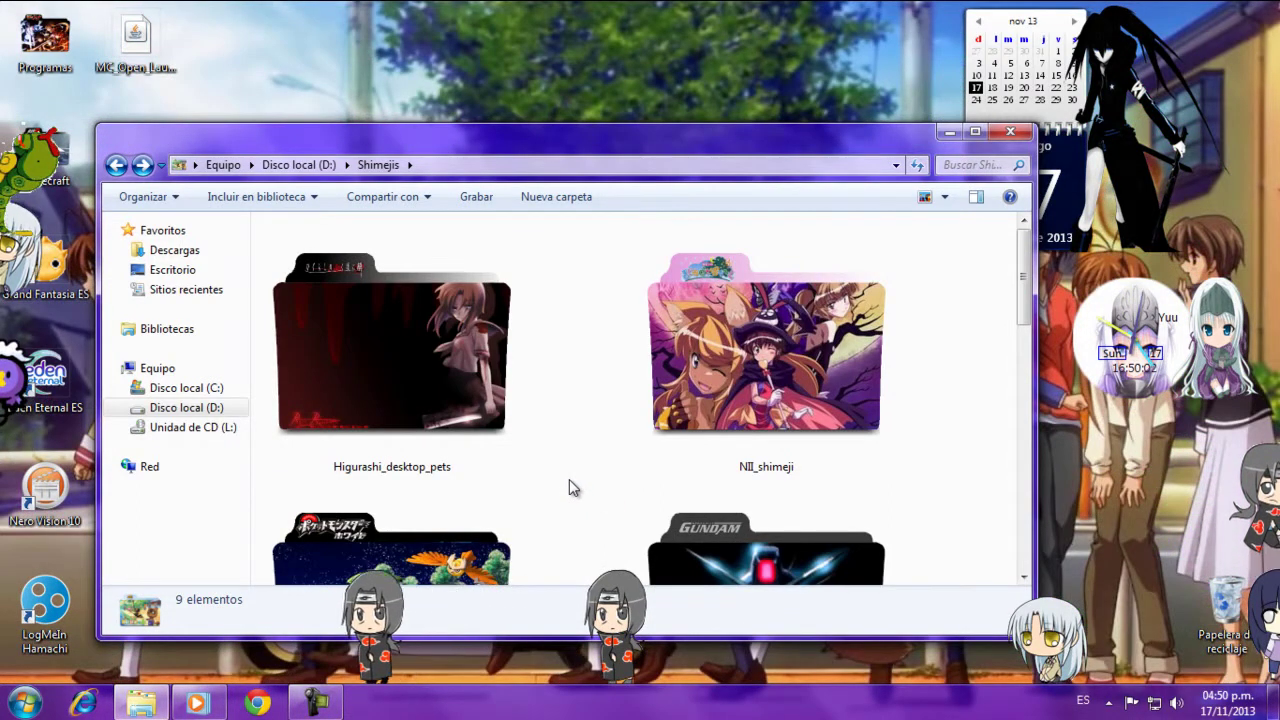
pyautogui.scroll(-5, 570, 487)
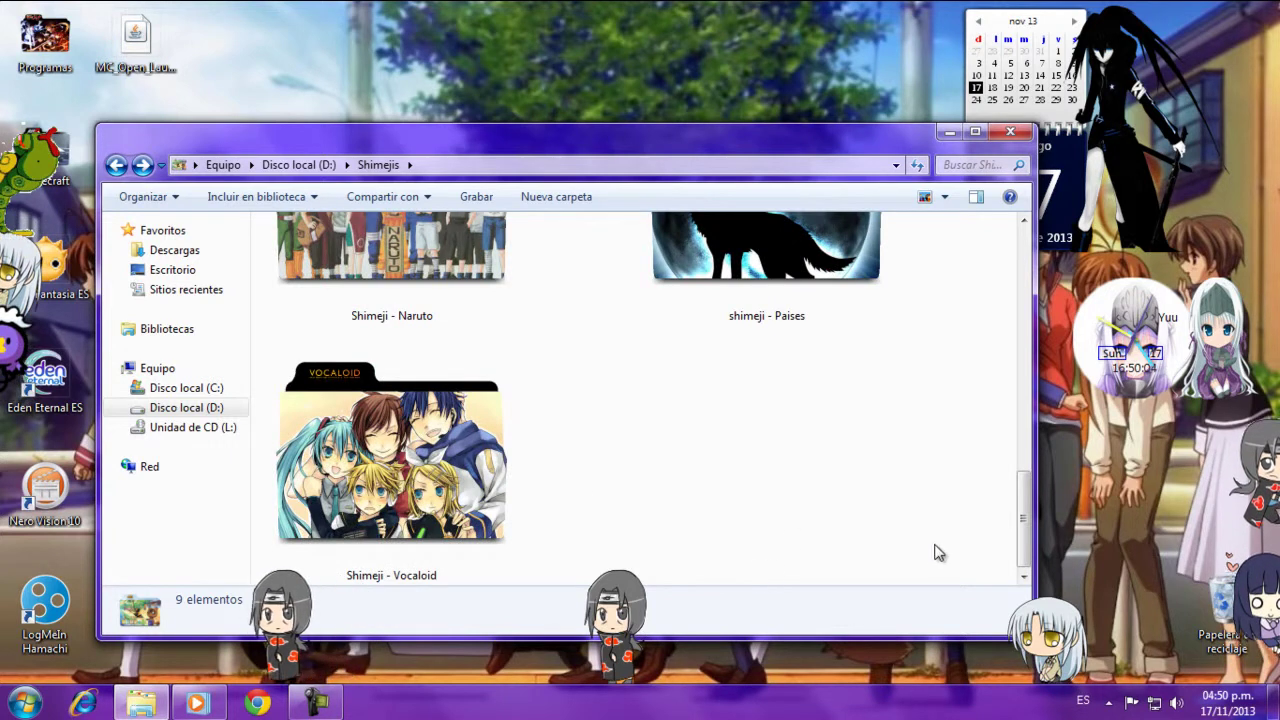
# Launch the Shimeji executable Jar file from the Miku folder inside Shimeji - Vocaloid and move the Miku mascot.
pyautogui.doubleClick(477, 486)
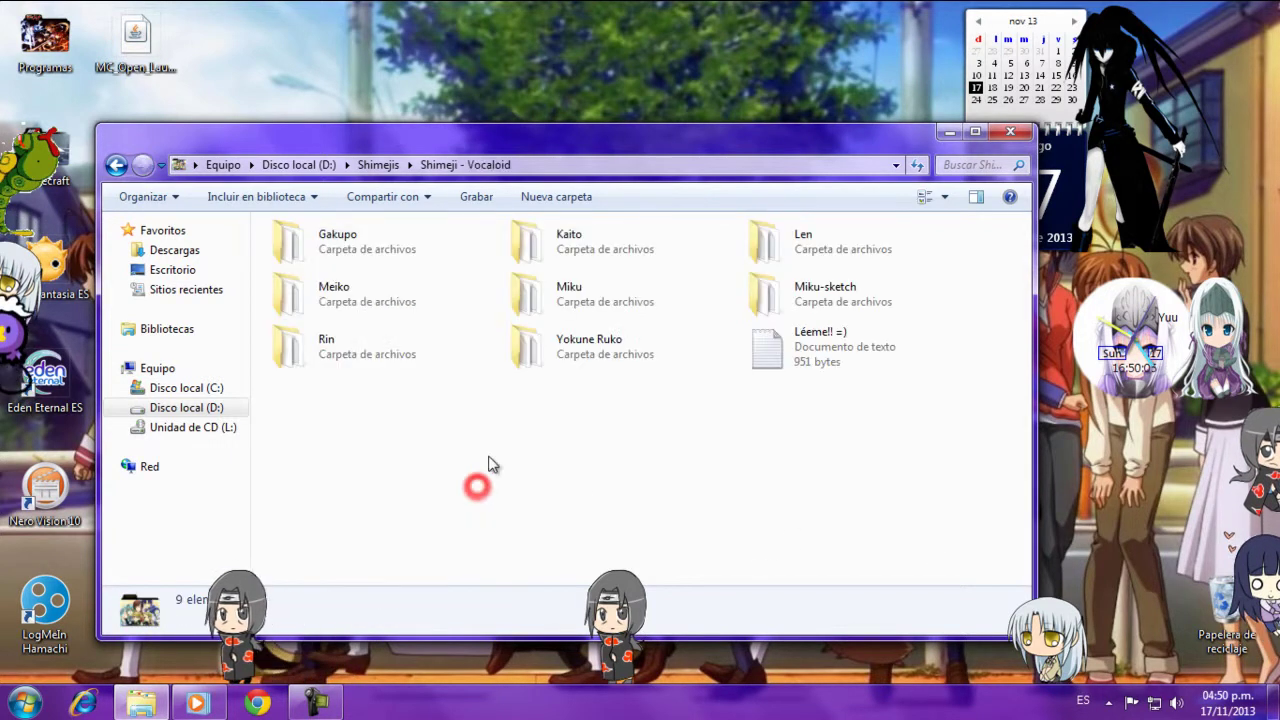
pyautogui.doubleClick(565, 287)
pyautogui.click(457, 349)
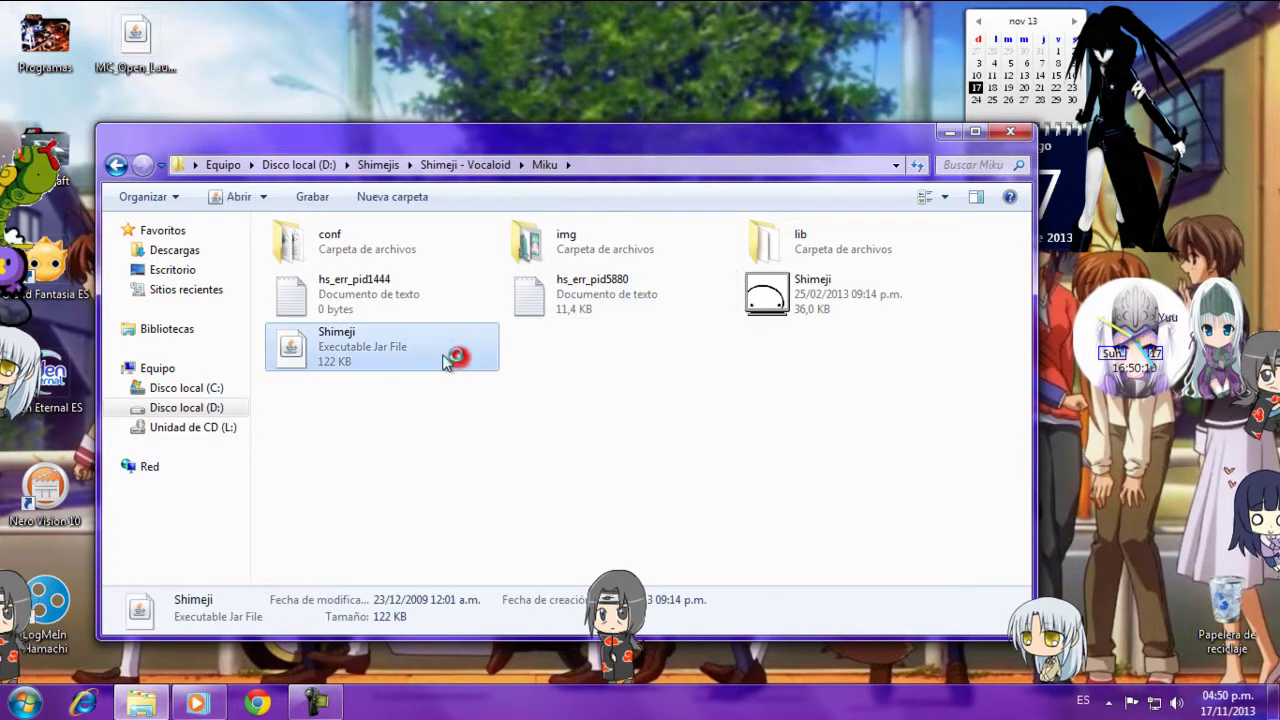
pyautogui.click(812, 300)
pyautogui.click(333, 340)
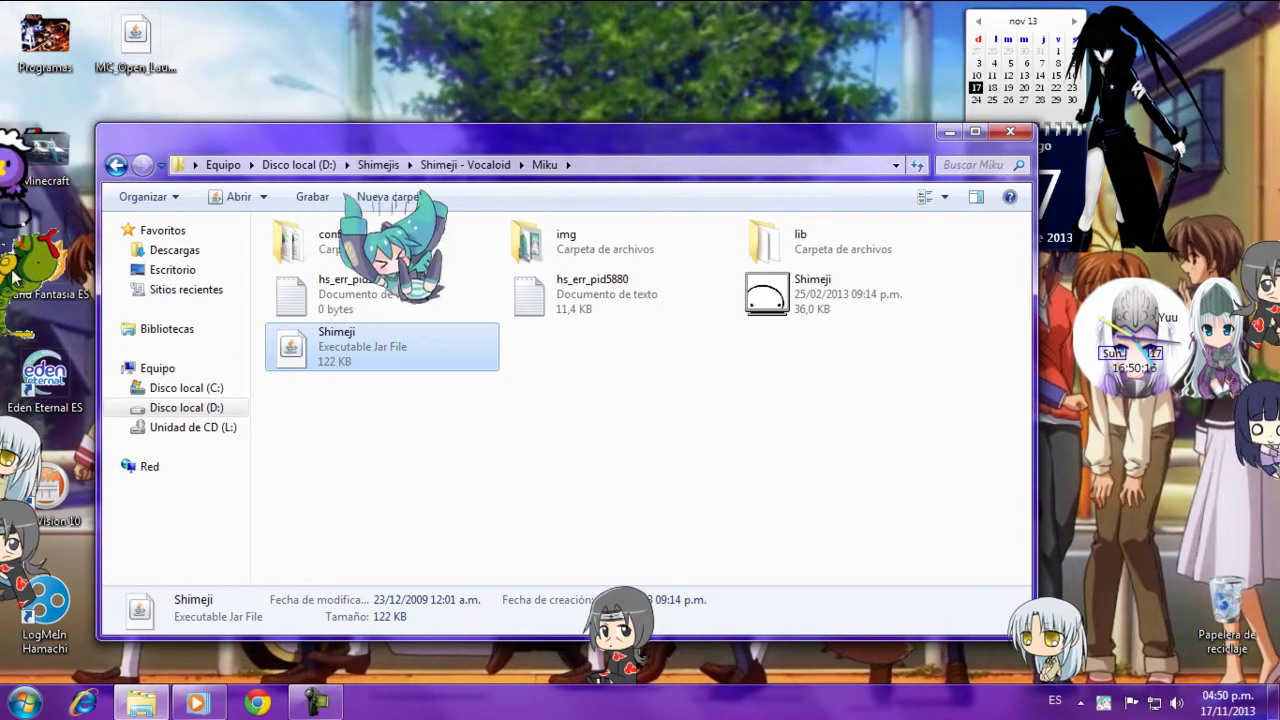
pyautogui.moveTo(395, 647); pyautogui.dragTo(530, 320)
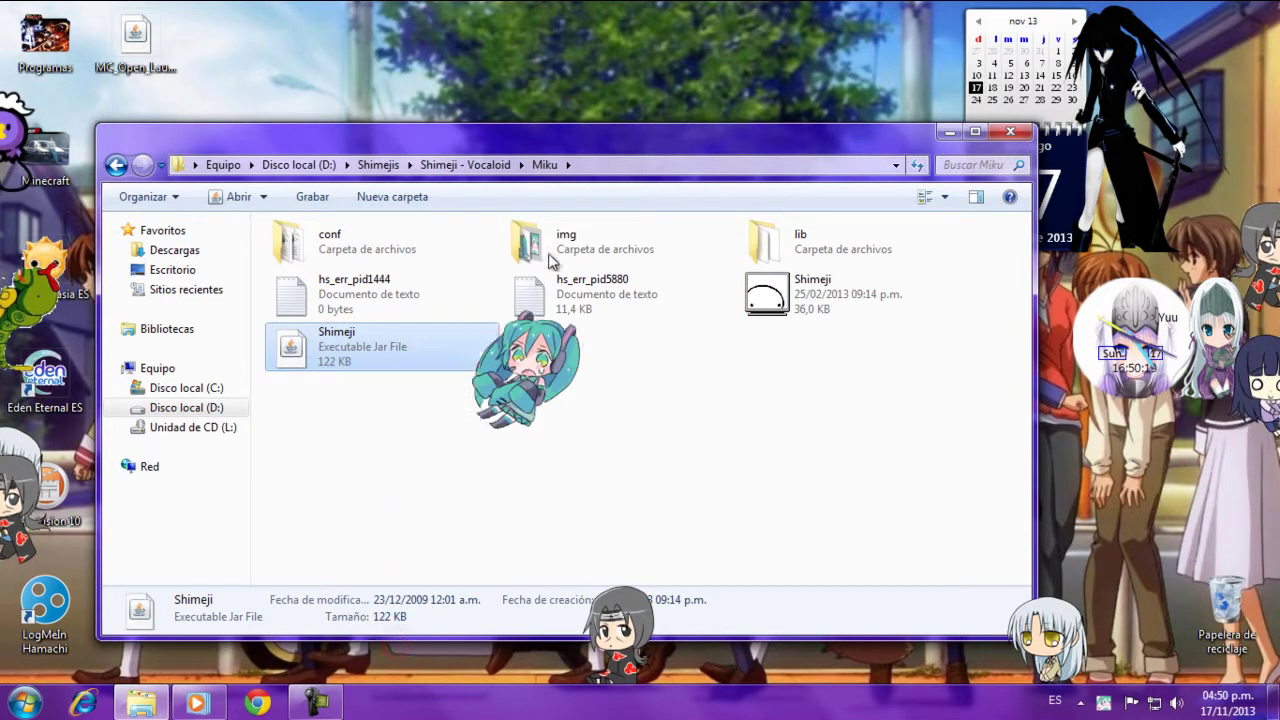
# Go back to the Shimejis folder and minimize its window to view the running mascots on the desktop.
pyautogui.click(114, 166)
pyautogui.moveTo(1005, 453); pyautogui.dragTo(363, 457)
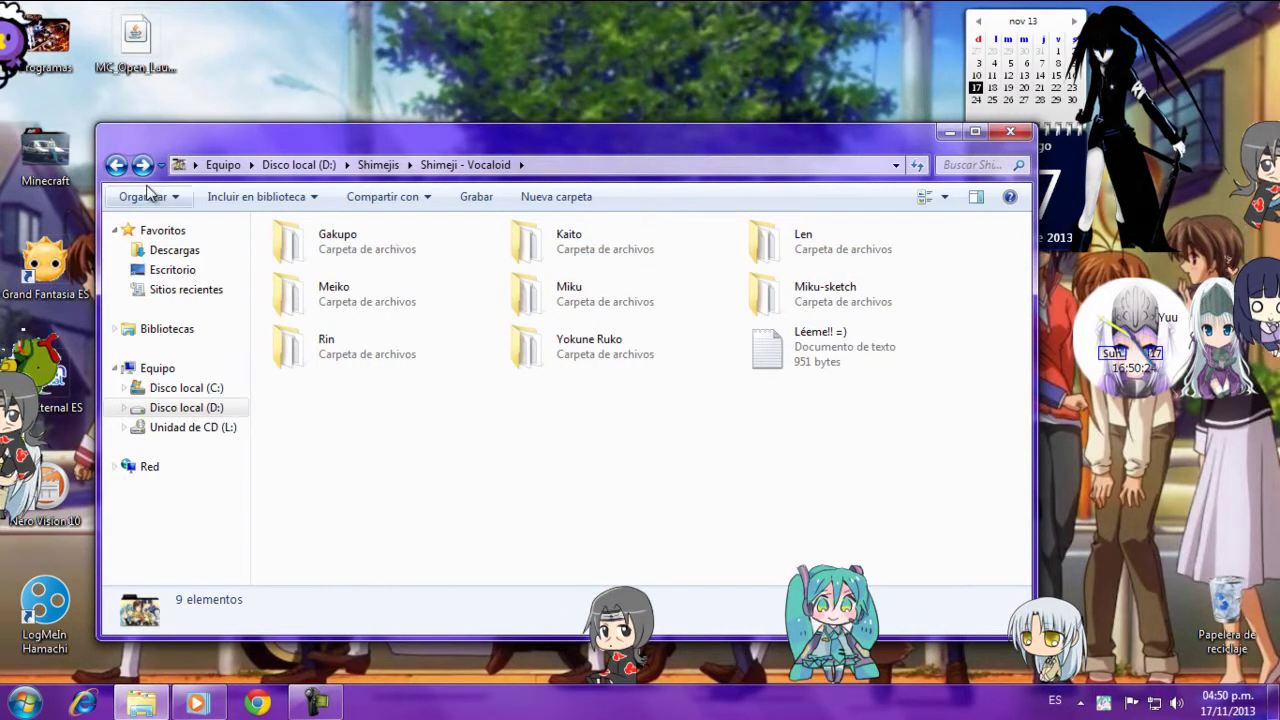
pyautogui.click(116, 165)
pyautogui.scroll(5, 818, 480)
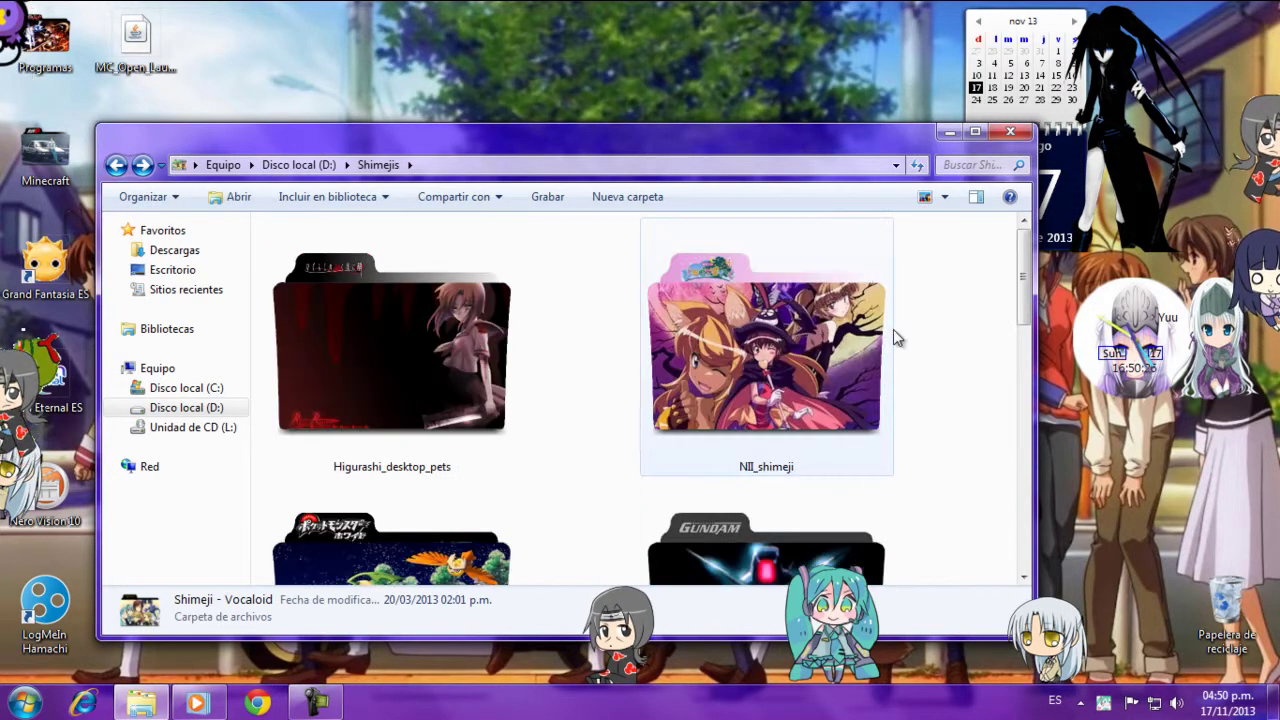
pyautogui.click(949, 131)
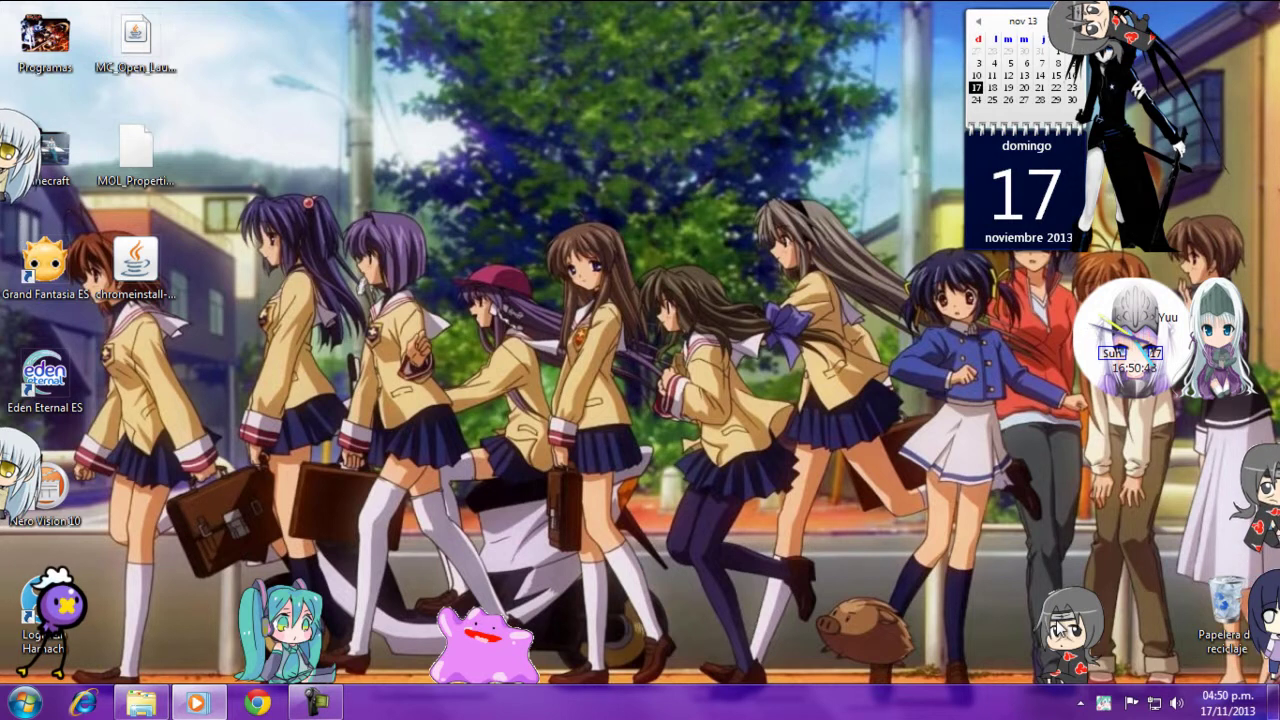
# Restore the Shimejis window and open the Drifloon folder inside pockemon1.
pyautogui.click(160, 708)
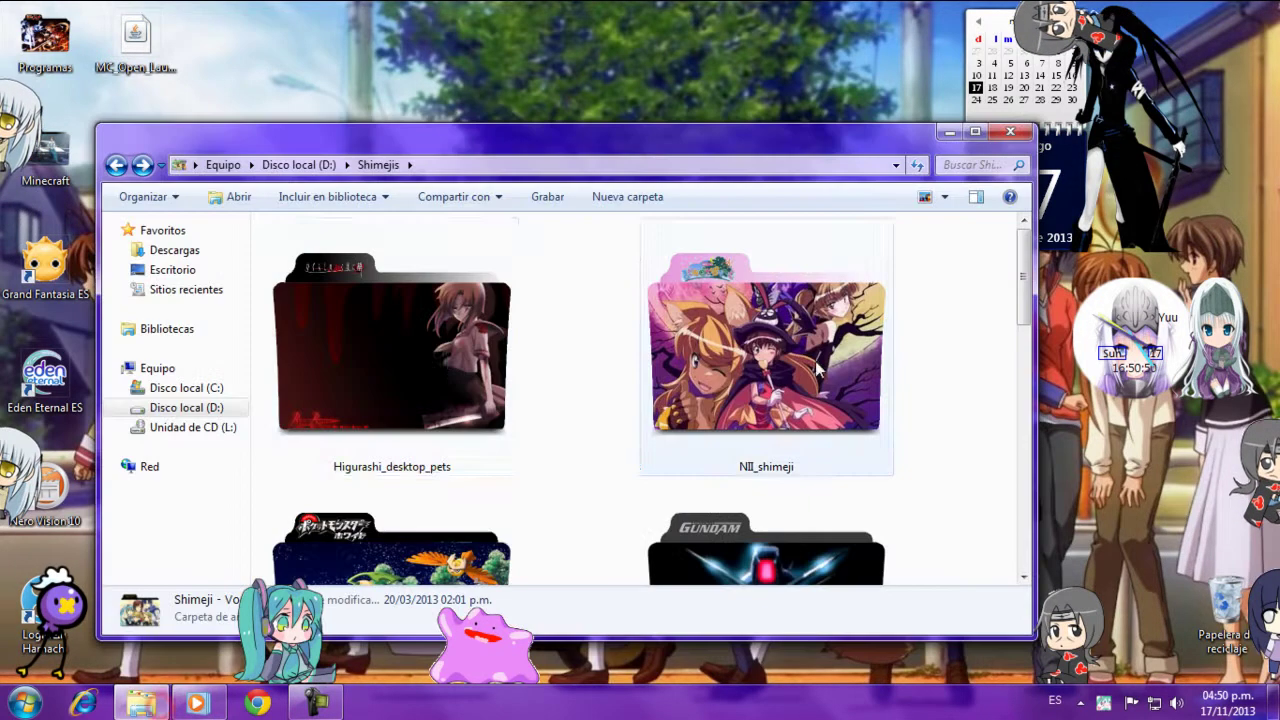
pyautogui.doubleClick(391, 351)
pyautogui.click(116, 165)
pyautogui.doubleClick(459, 527)
pyautogui.doubleClick(634, 291)
# Try to start the Shimeji application instead of the Jar file in Drifloon, and close the java.com page it opens.
pyautogui.doubleClick(827, 311)
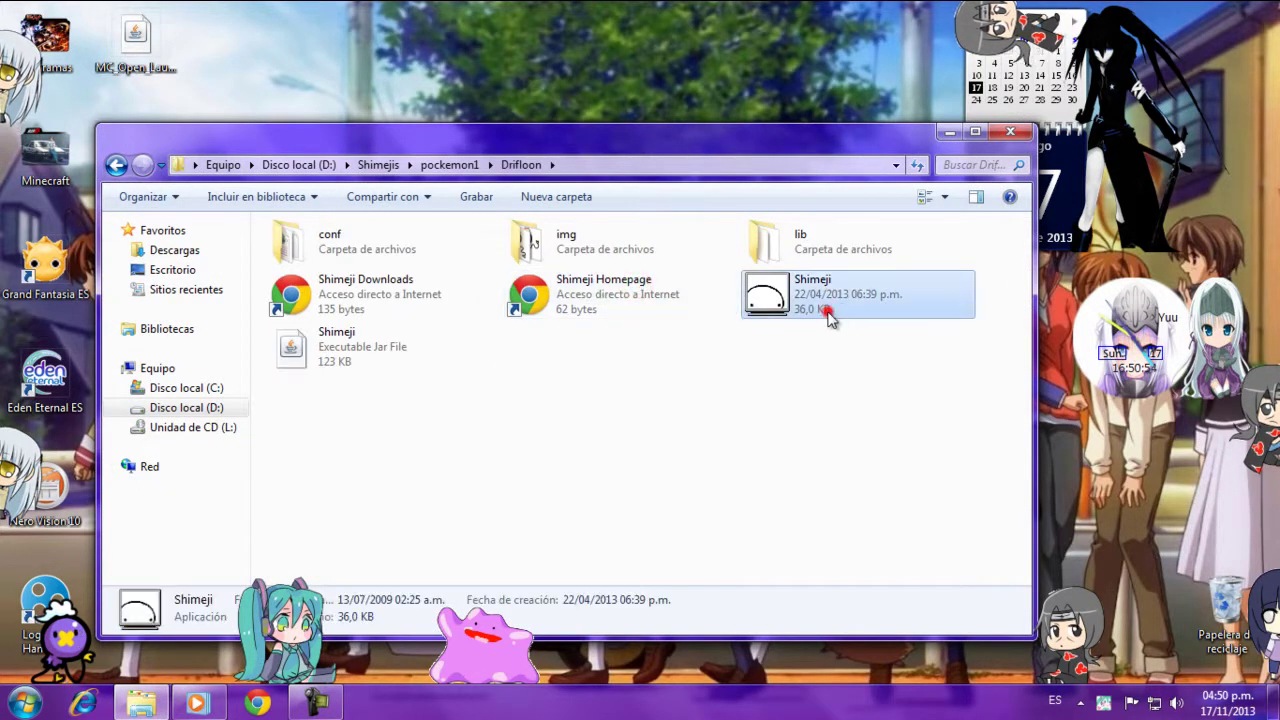
pyautogui.click(660, 414)
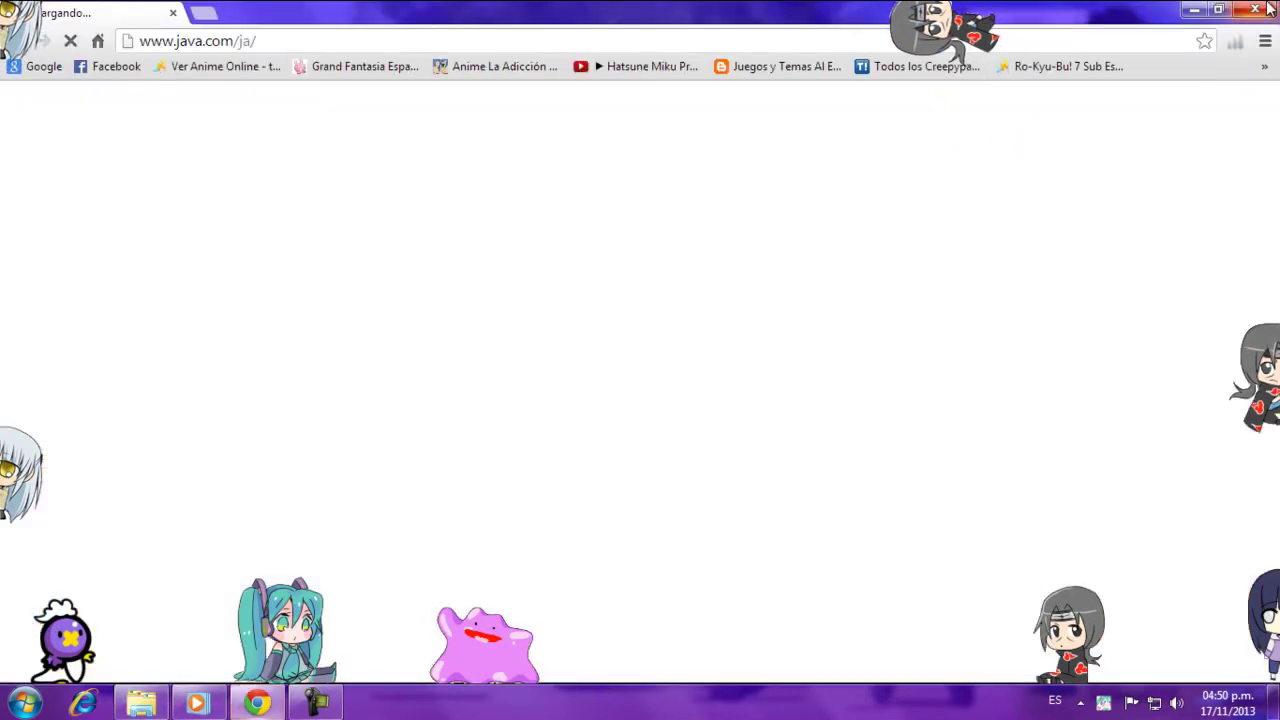
pyautogui.click(1268, 9)
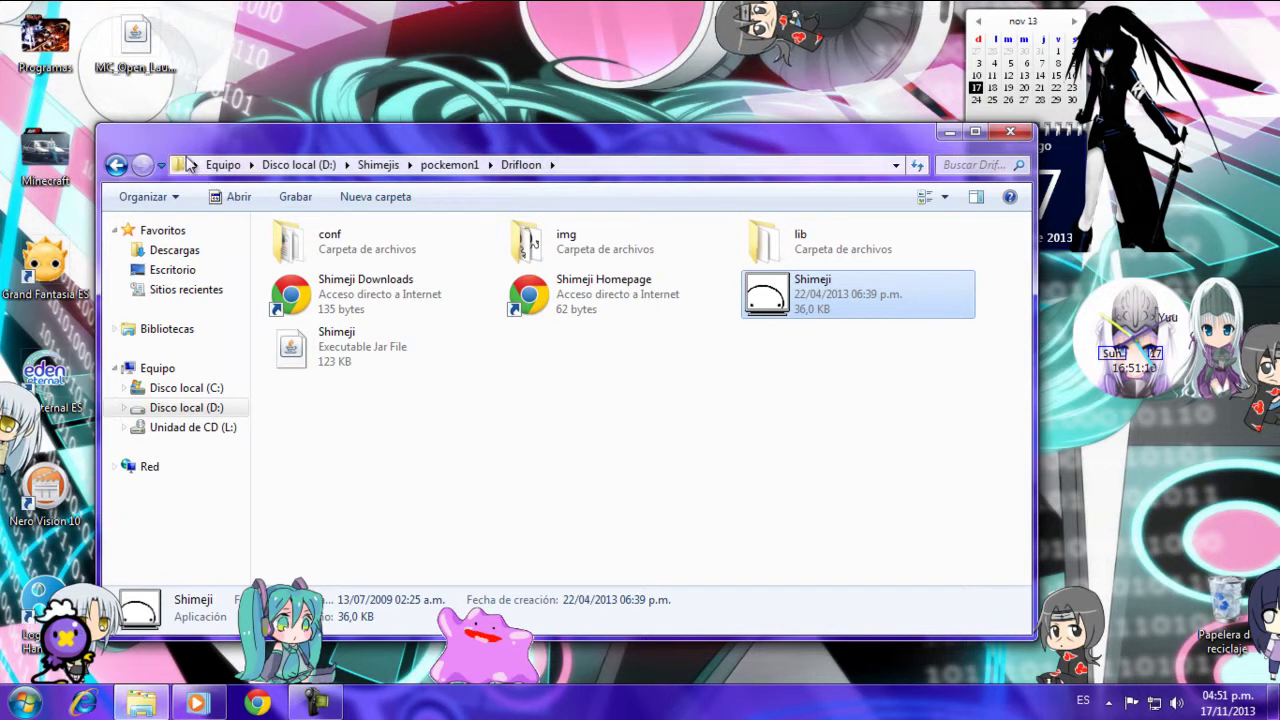
# Go back through pockemon1 to the Shimejis folder and browse all its character folders.
pyautogui.click(116, 165)
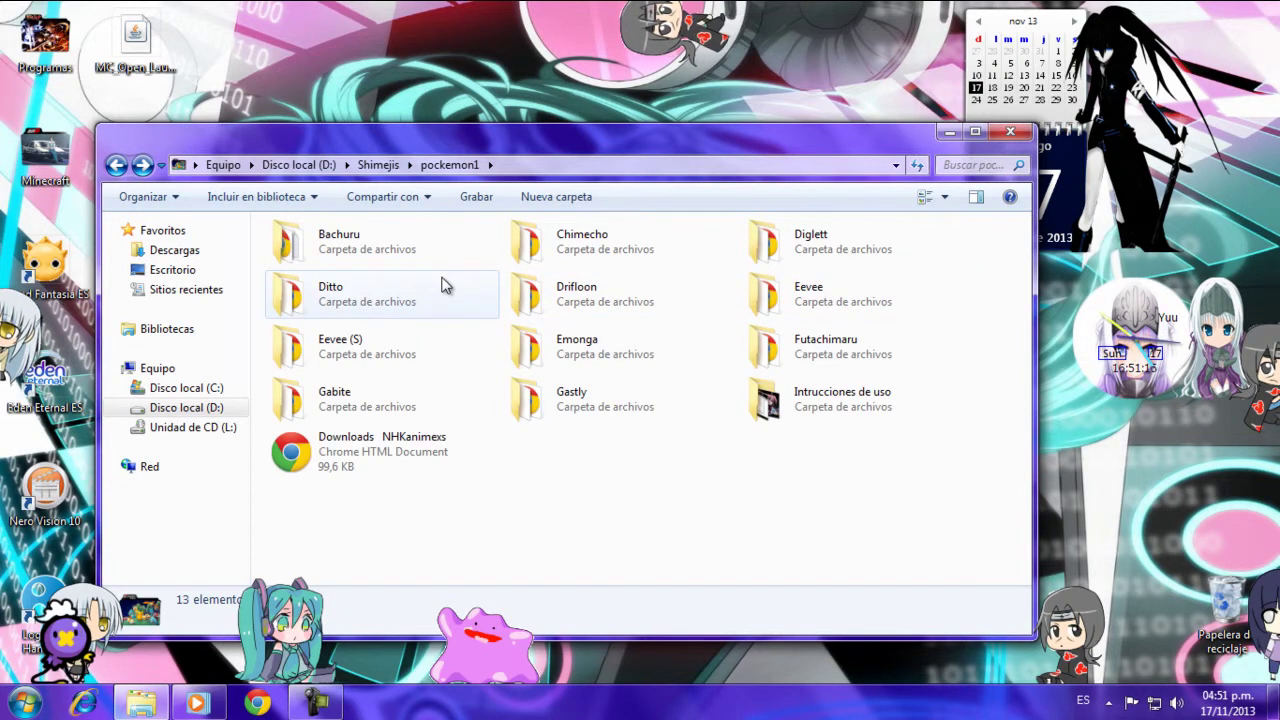
pyautogui.moveTo(444, 286)
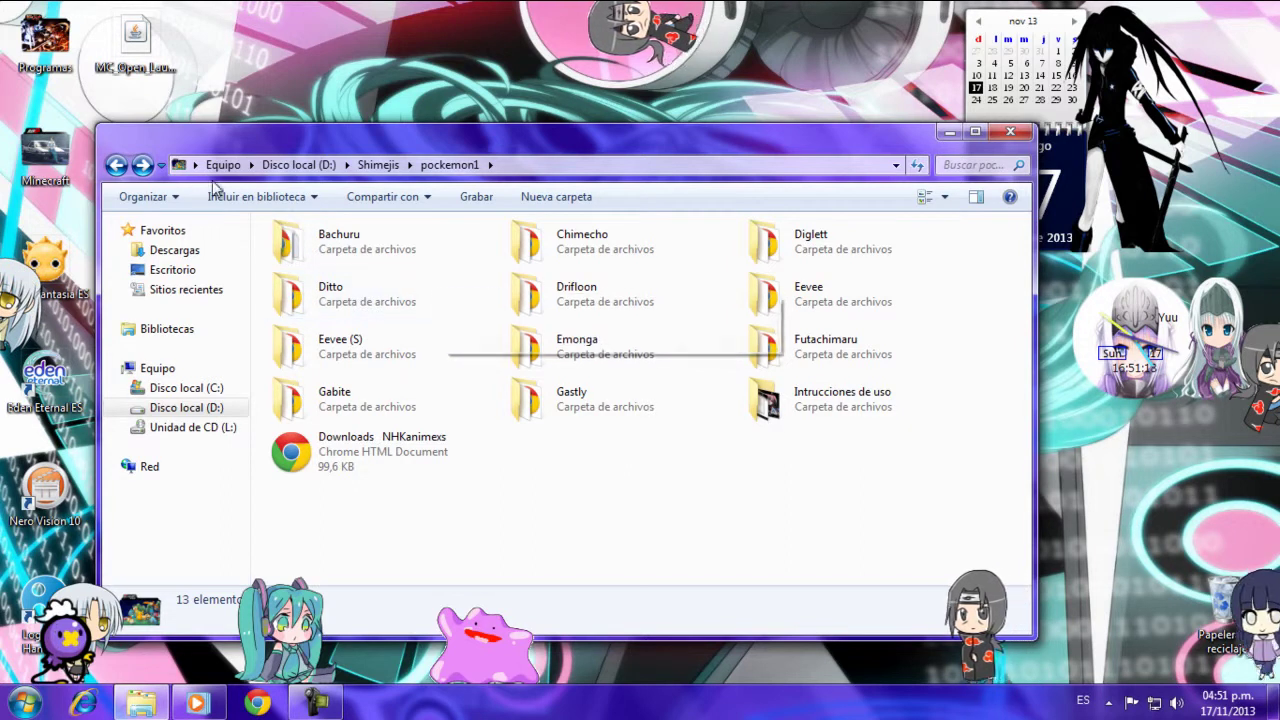
pyautogui.click(118, 165)
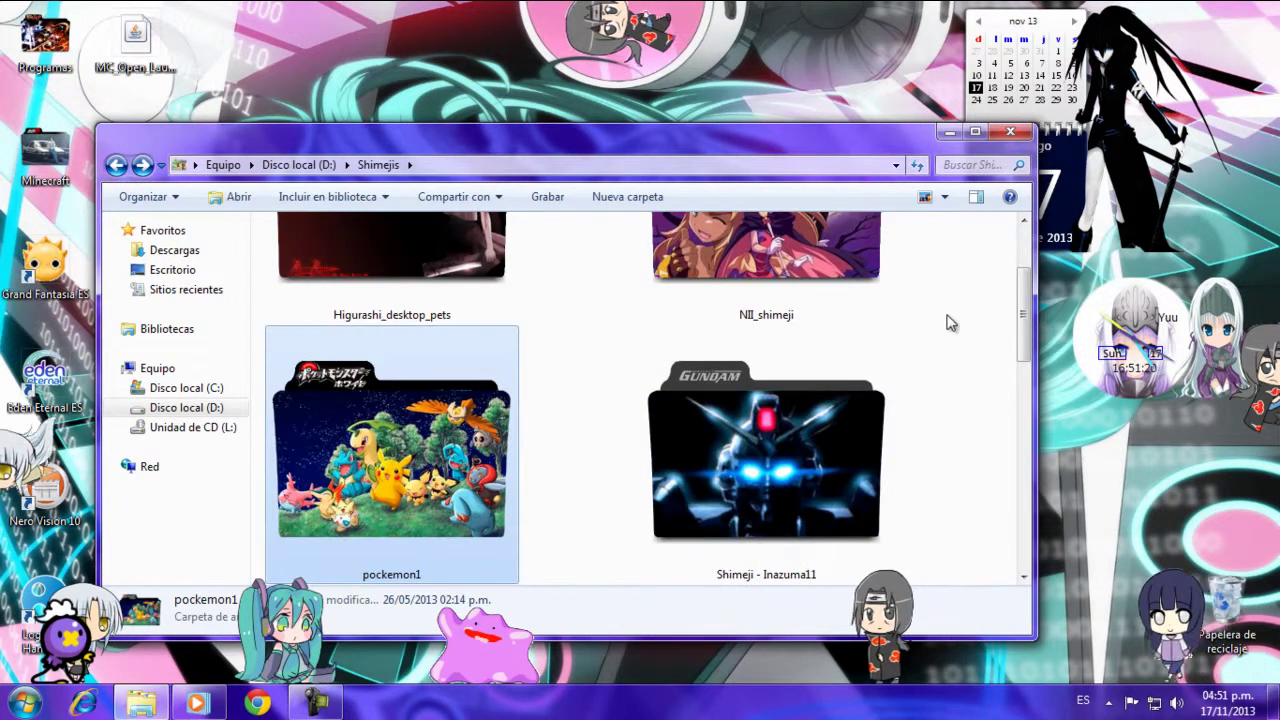
pyautogui.scroll(-5, 957, 316)
pyautogui.moveTo(974, 571); pyautogui.dragTo(971, 409)
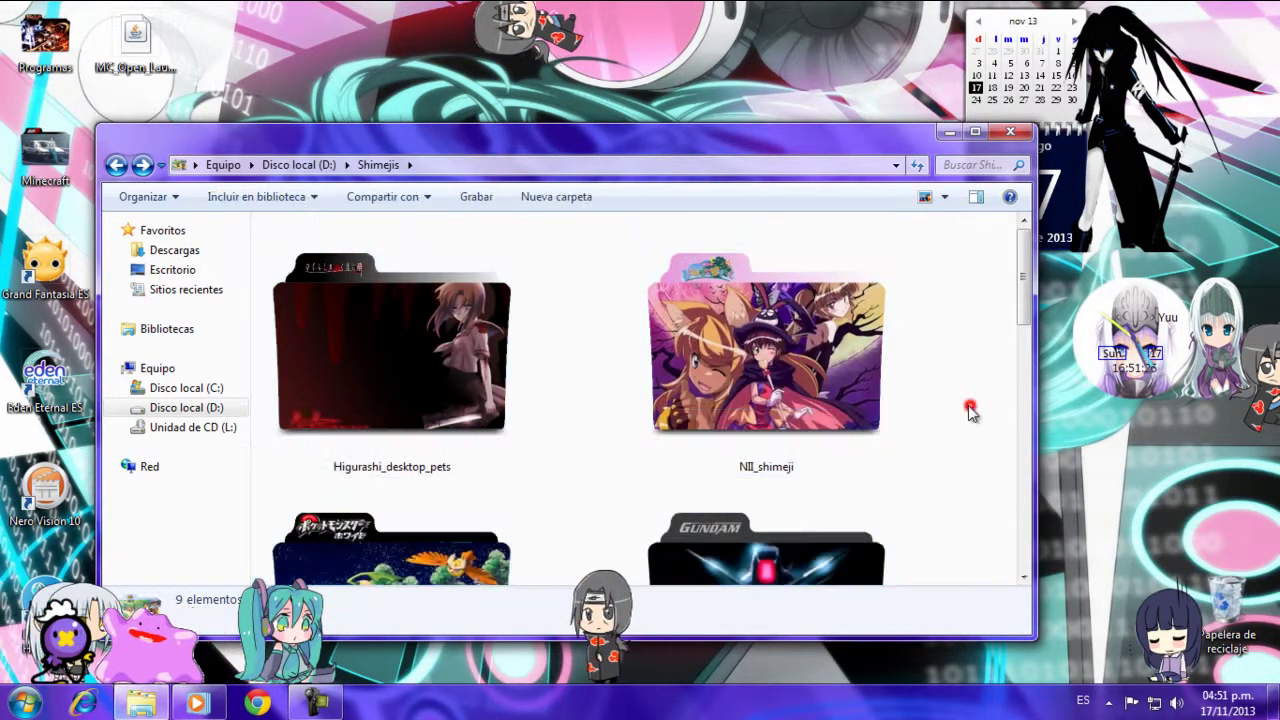
pyautogui.scroll(-5, 971, 409)
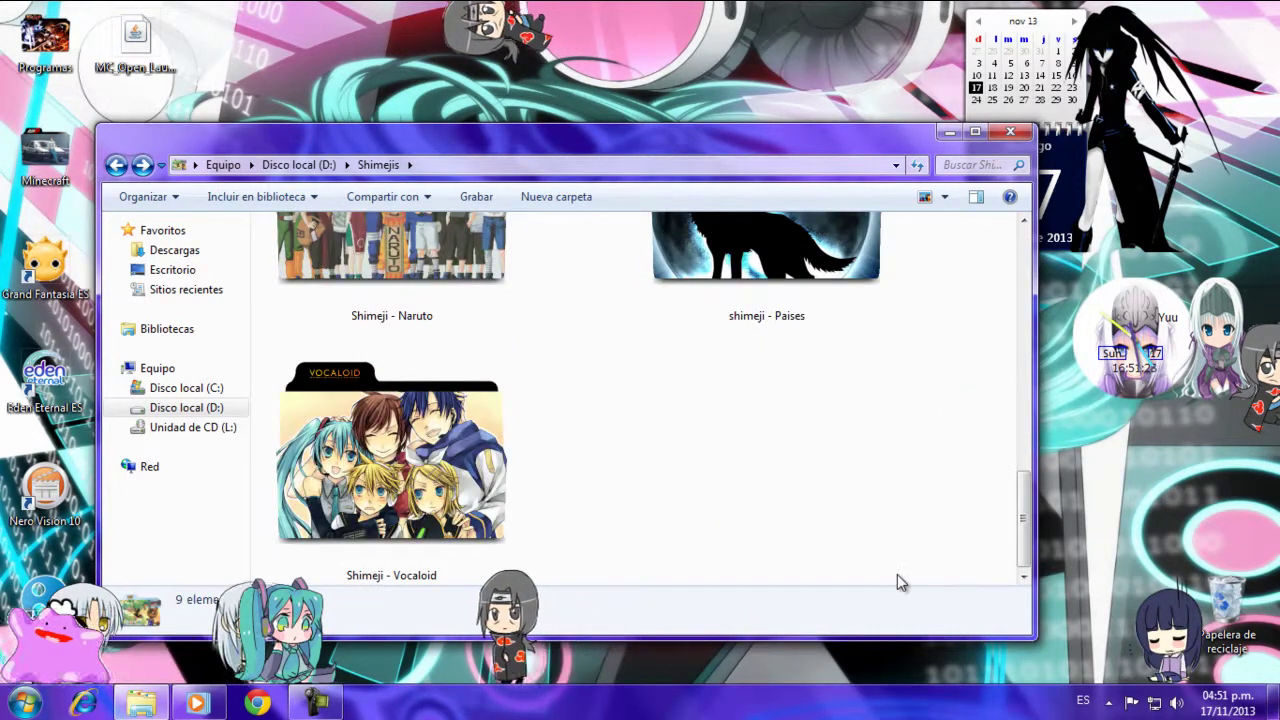